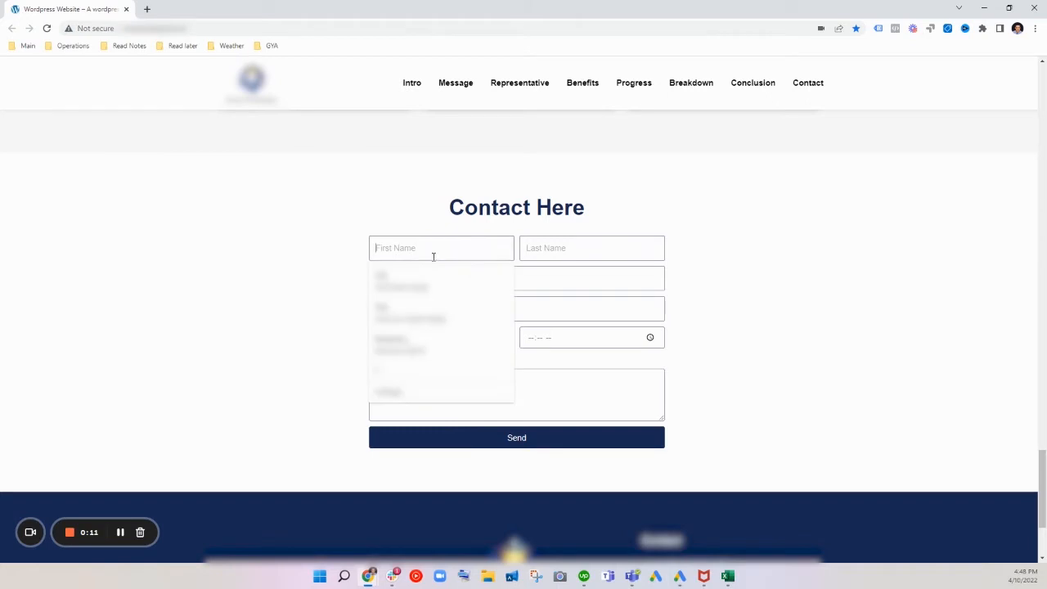
Step: Fill in the contact form's first name, last name and subject with "test", and enter the sample e-mail address
{"action": "type", "text": "test"}
{"action": "left_click", "coordinate": [547, 250]}
{"action": "type", "text": "tes"}
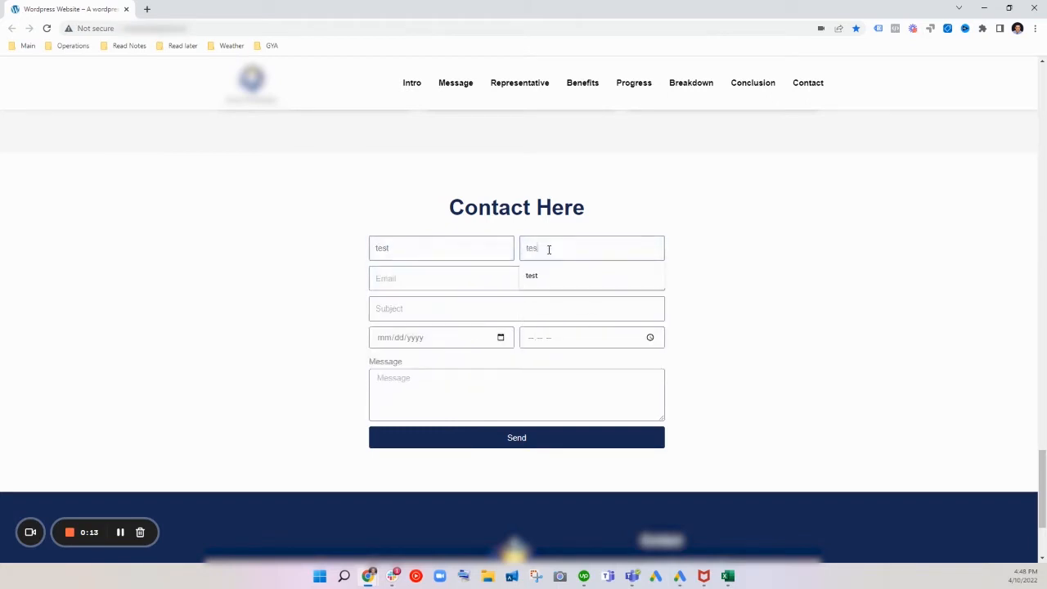
{"action": "type", "text": "t"}
{"action": "left_click", "coordinate": [459, 281]}
{"action": "type", "text": "test"}
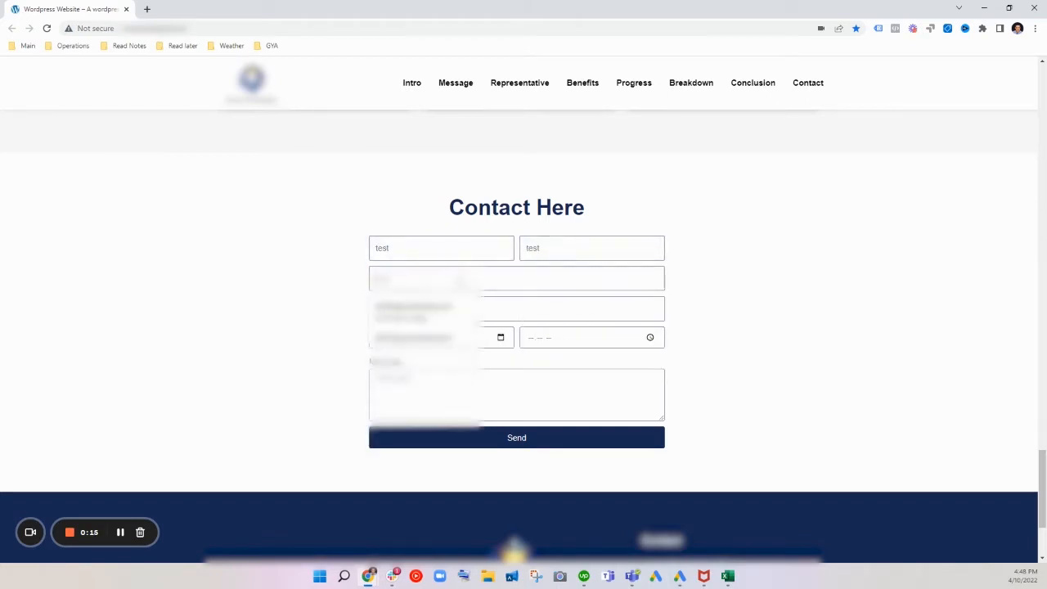
{"action": "left_click", "coordinate": [447, 307]}
{"action": "left_click", "coordinate": [456, 310]}
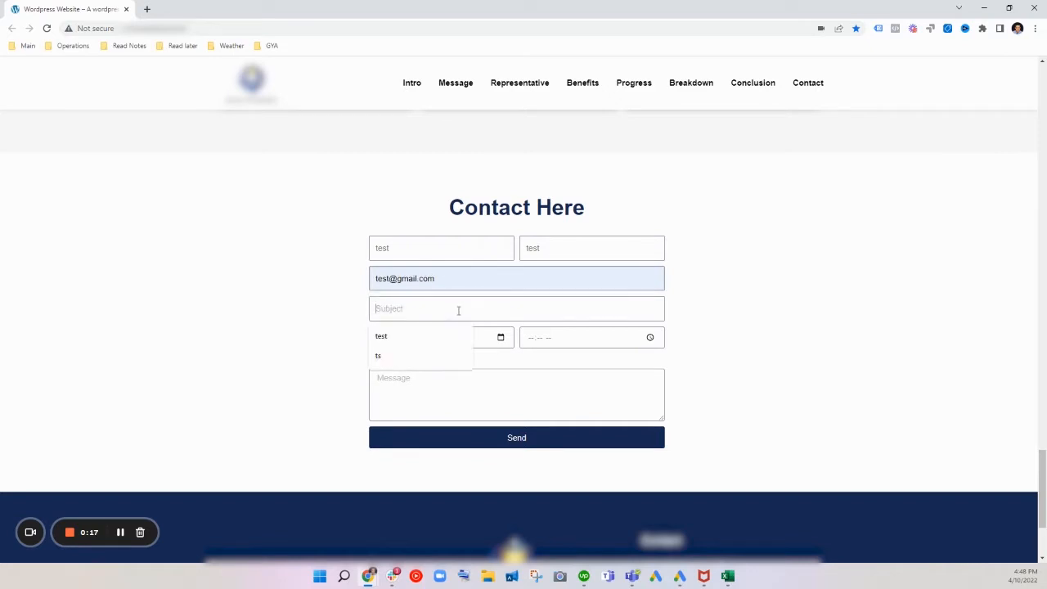
{"action": "type", "text": "test"}
Step: Set the contact form's date to 03/09/2022 and its time to 01:02 PM
{"action": "left_click", "coordinate": [461, 338]}
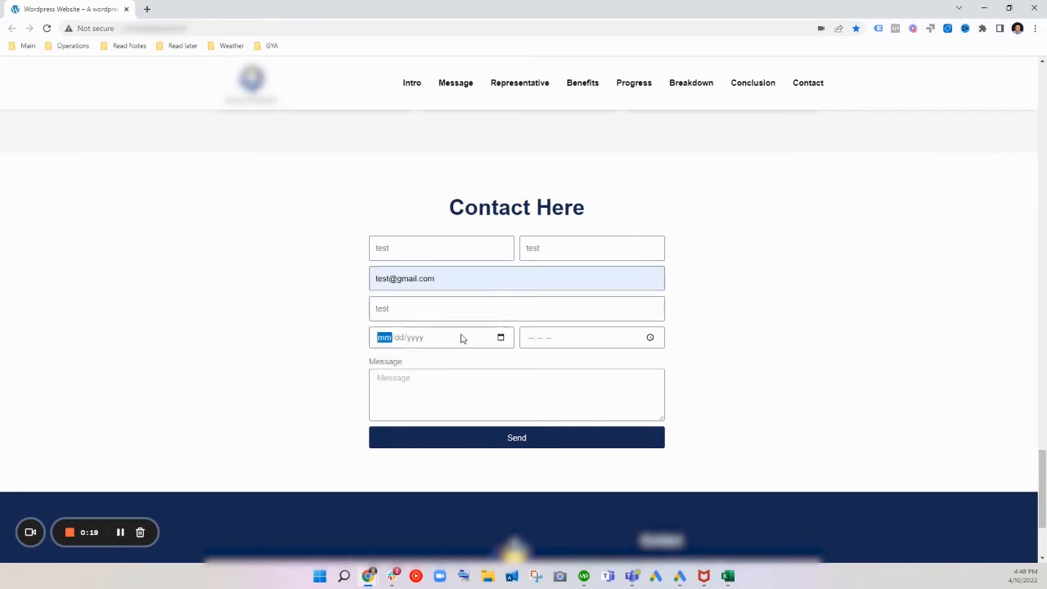
{"action": "type", "text": "03/09/2022"}
{"action": "left_click", "coordinate": [531, 338]}
{"action": "type", "text": "01:02"}
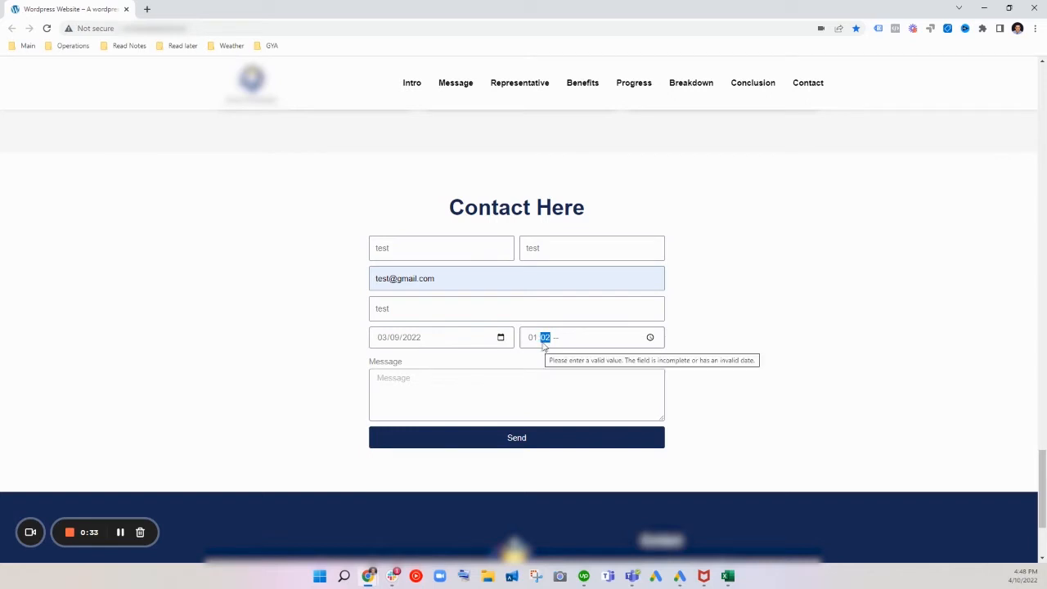
{"action": "left_click", "coordinate": [555, 338]}
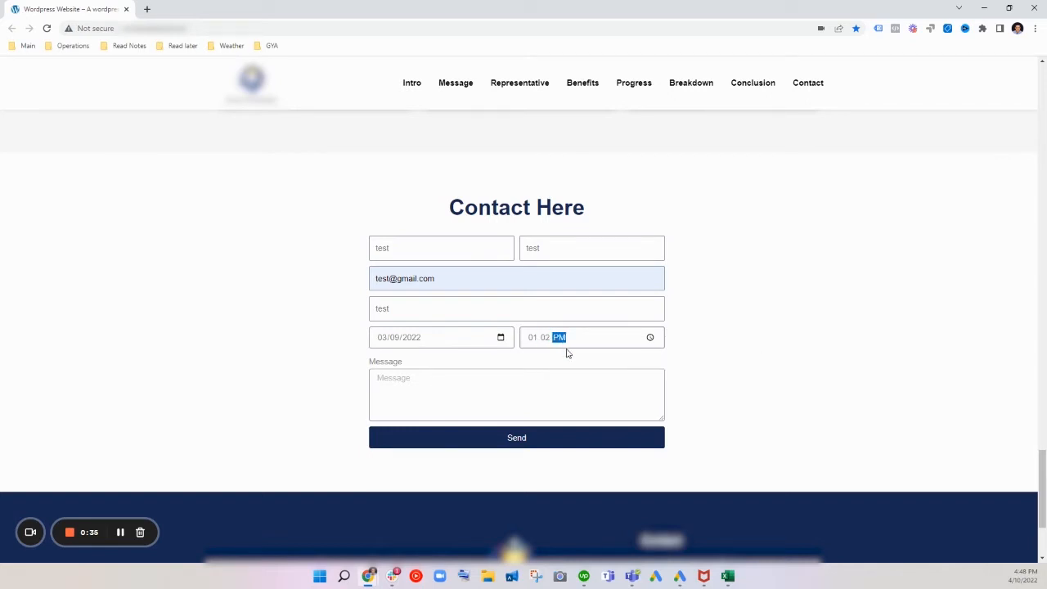
Step: Enter a short test message in the contact form and send the form
{"action": "left_click", "coordinate": [568, 383]}
{"action": "type", "text": "test"}
{"action": "left_click", "coordinate": [567, 445]}
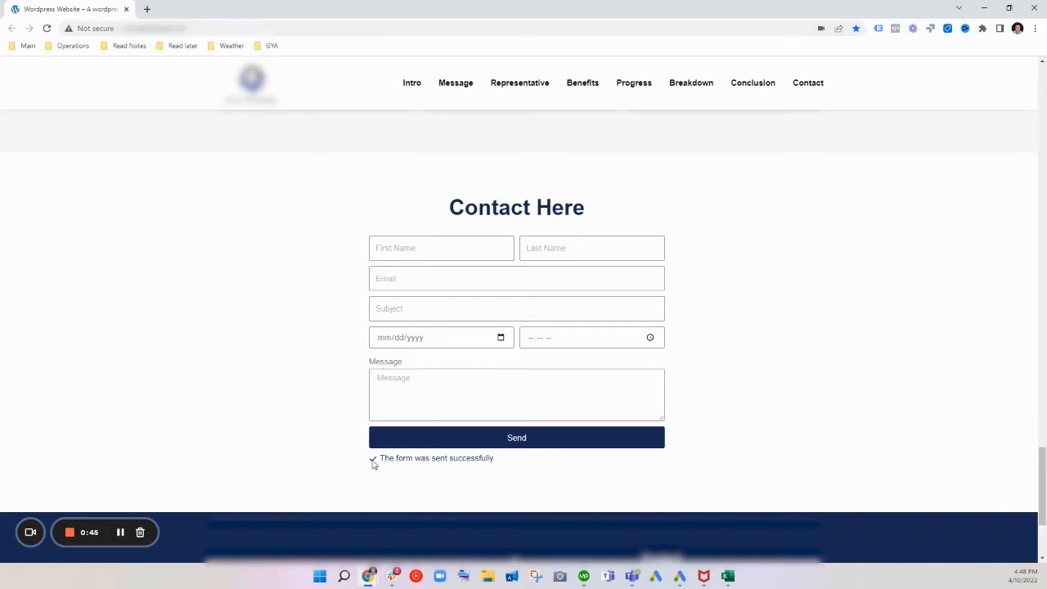
Step: Inspect the form's success message in the developer tools, expand its element and widen the code view
{"action": "left_click_drag", "start_coordinate": [373, 464], "coordinate": [504, 468]}
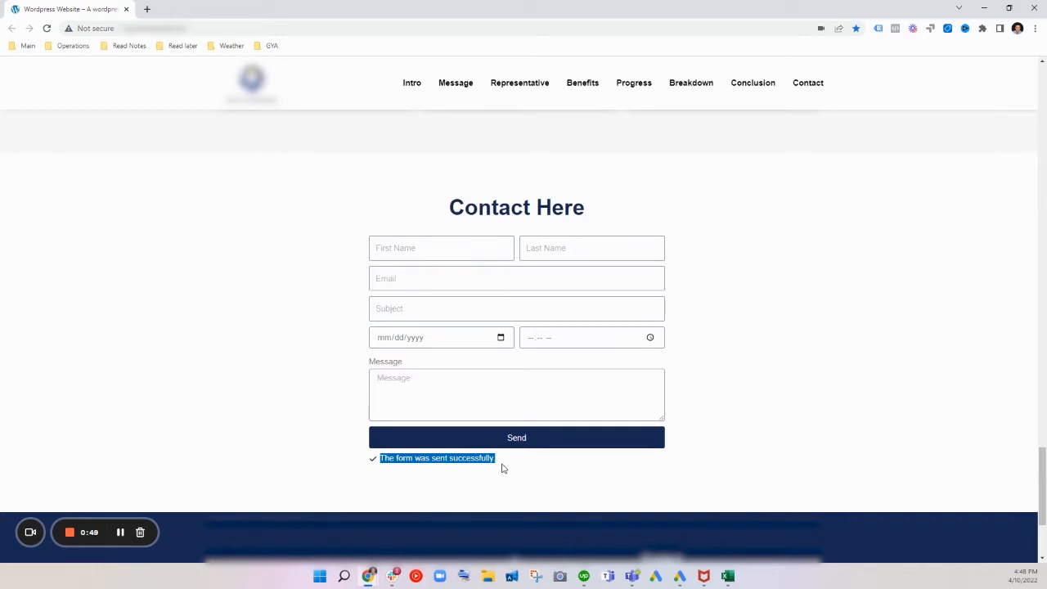
{"action": "right_click", "coordinate": [451, 460]}
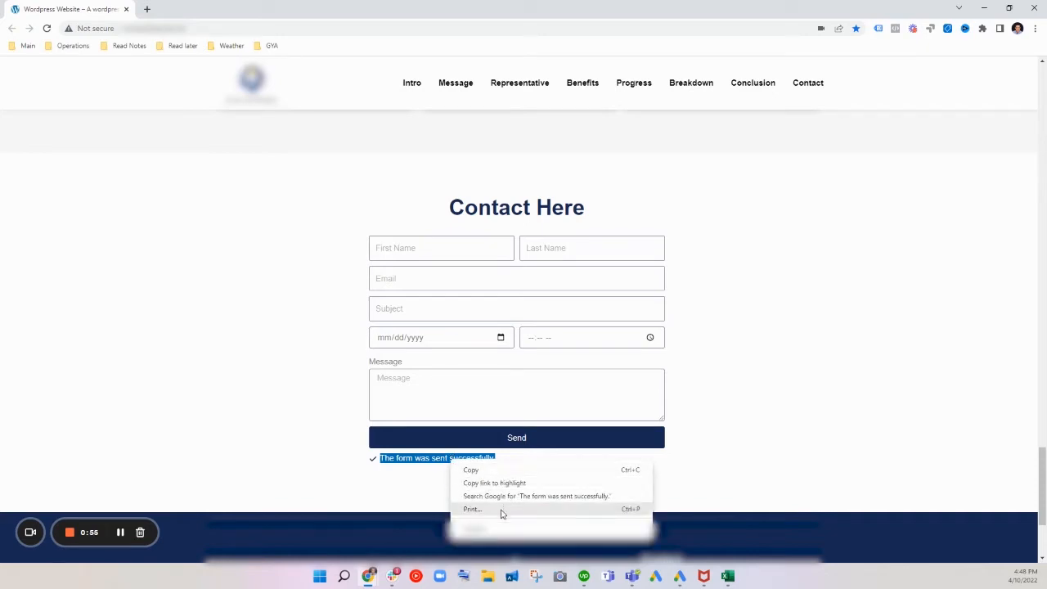
{"action": "left_click", "coordinate": [475, 528]}
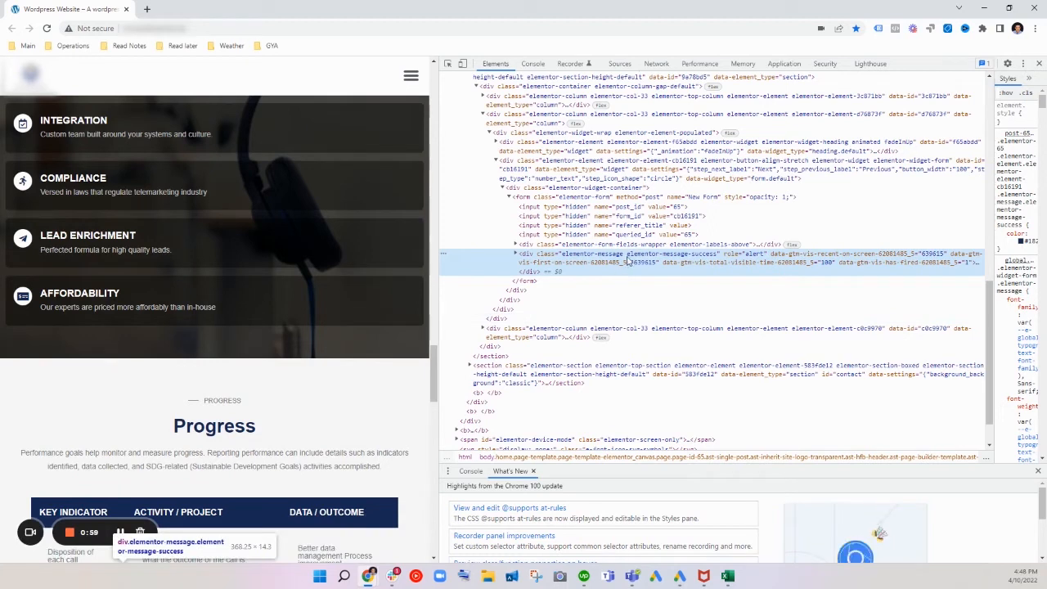
{"action": "left_click", "coordinate": [516, 253]}
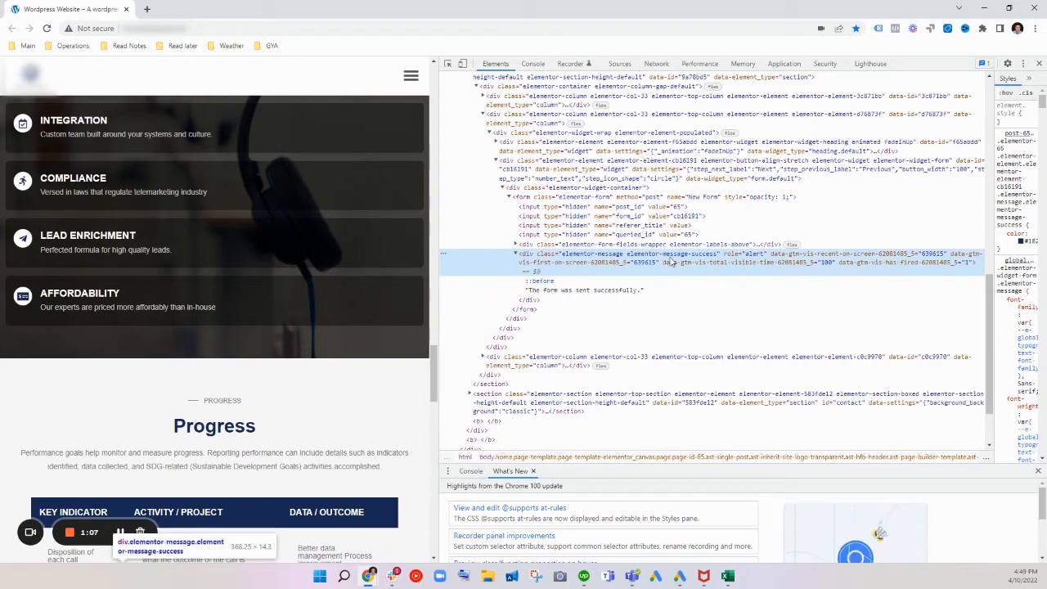
{"action": "left_click_drag", "start_coordinate": [439, 259], "coordinate": [320, 259]}
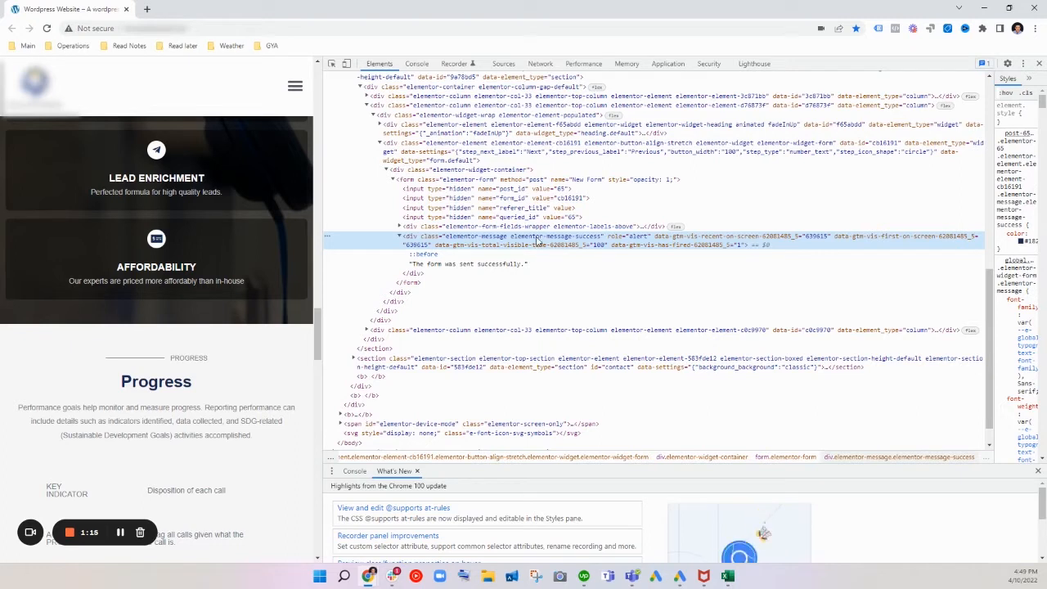
Step: Copy the CSS selector of the elementor-message-success div
{"action": "right_click", "coordinate": [538, 242]}
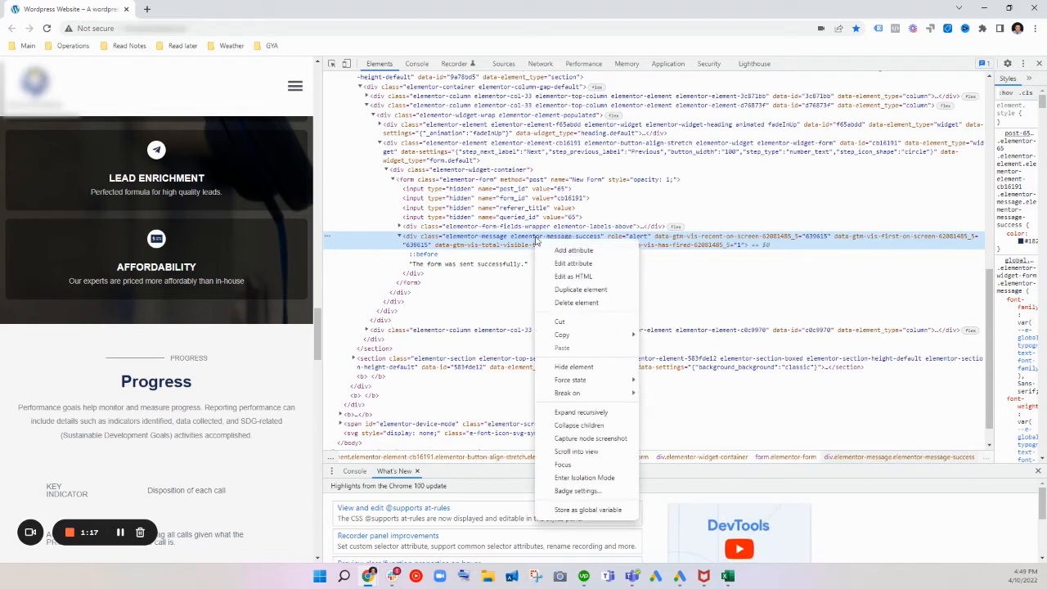
{"action": "mouse_move", "coordinate": [625, 335]}
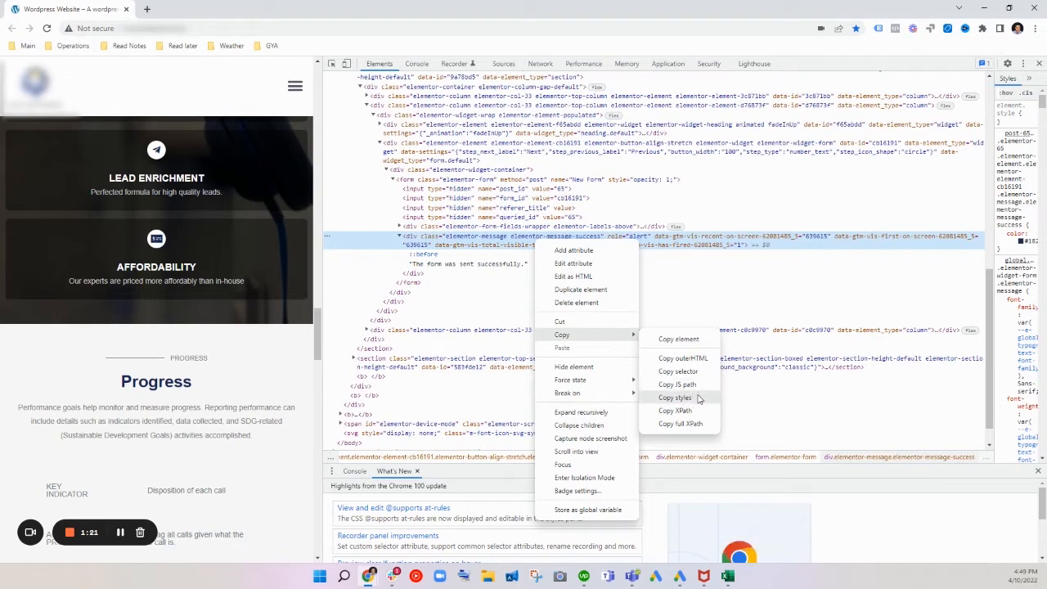
{"action": "left_click", "coordinate": [683, 372]}
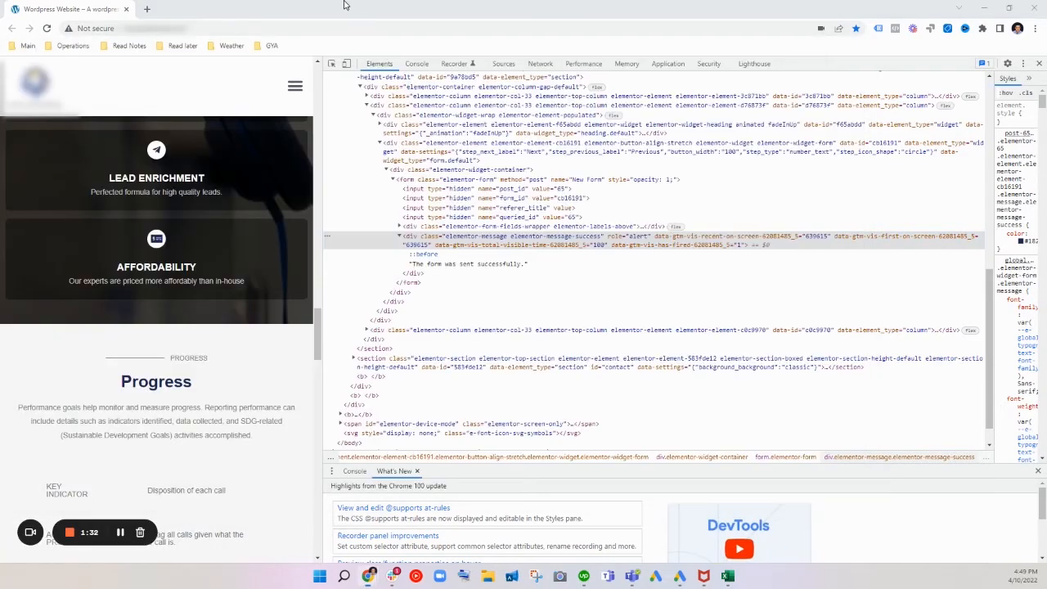
Step: Switch to Google Tag Manager and open the Contact Success Trigger's configuration for editing
{"action": "left_click_drag", "start_coordinate": [346, 5], "coordinate": [316, 9]}
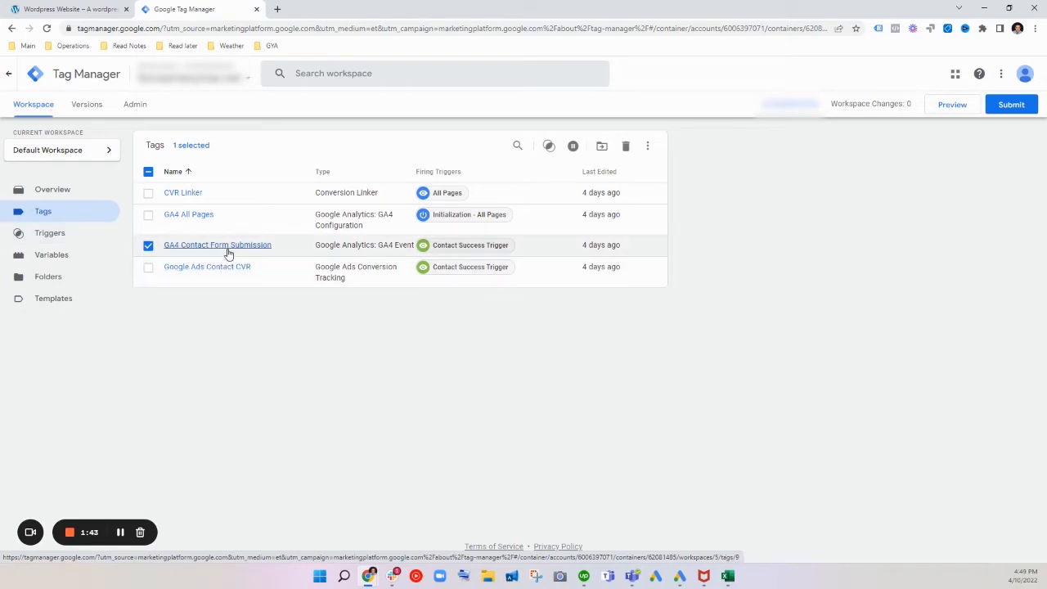
{"action": "left_click", "coordinate": [83, 239]}
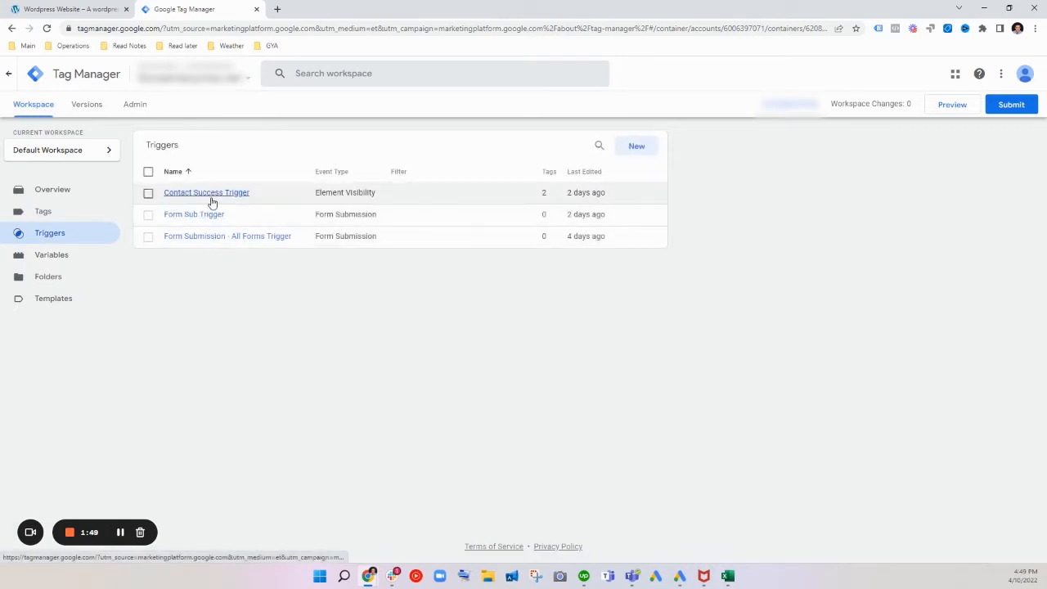
{"action": "left_click", "coordinate": [211, 201]}
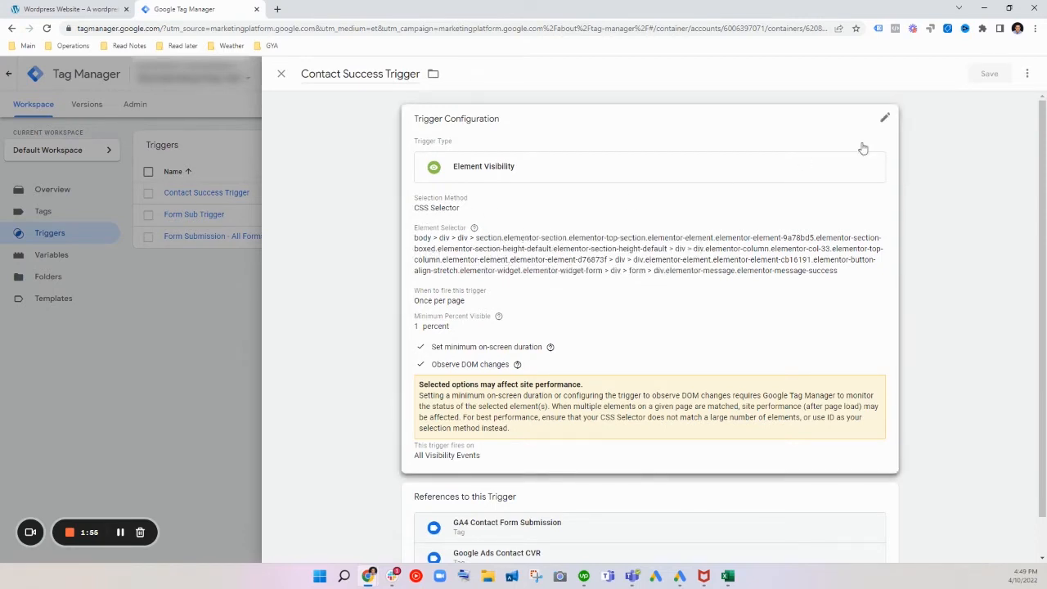
{"action": "left_click", "coordinate": [886, 119]}
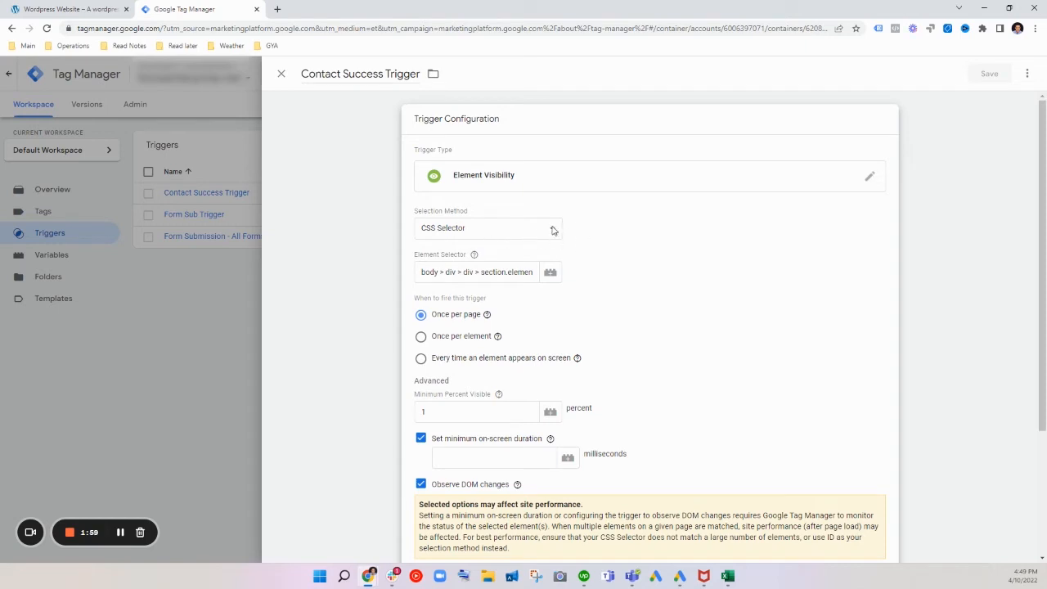
Step: Check the trigger's selection method options, and examine the success message's markup on the website for a usable ID
{"action": "left_click", "coordinate": [476, 236]}
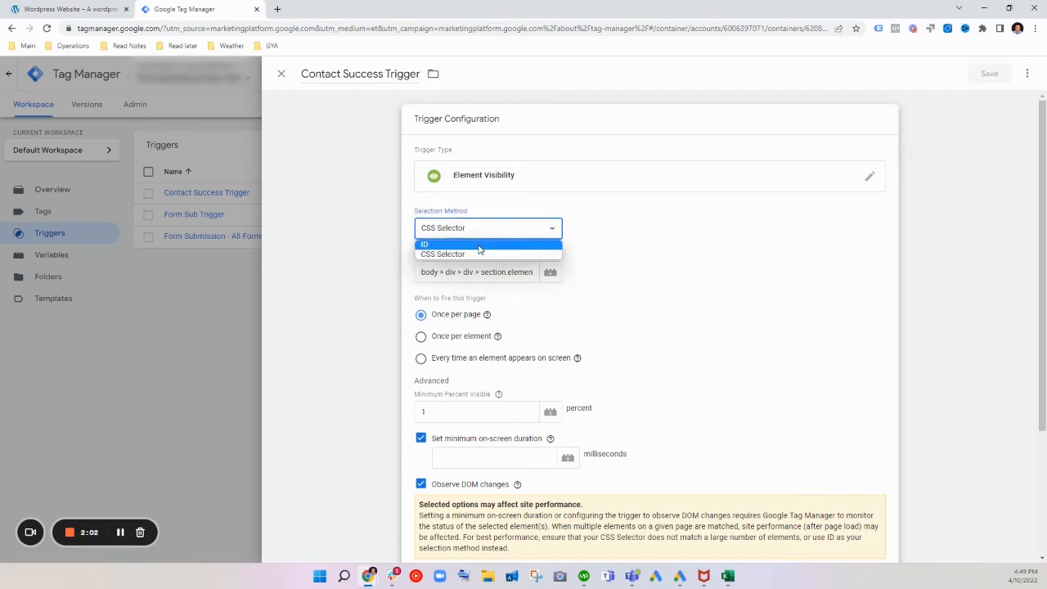
{"action": "left_click", "coordinate": [69, 9]}
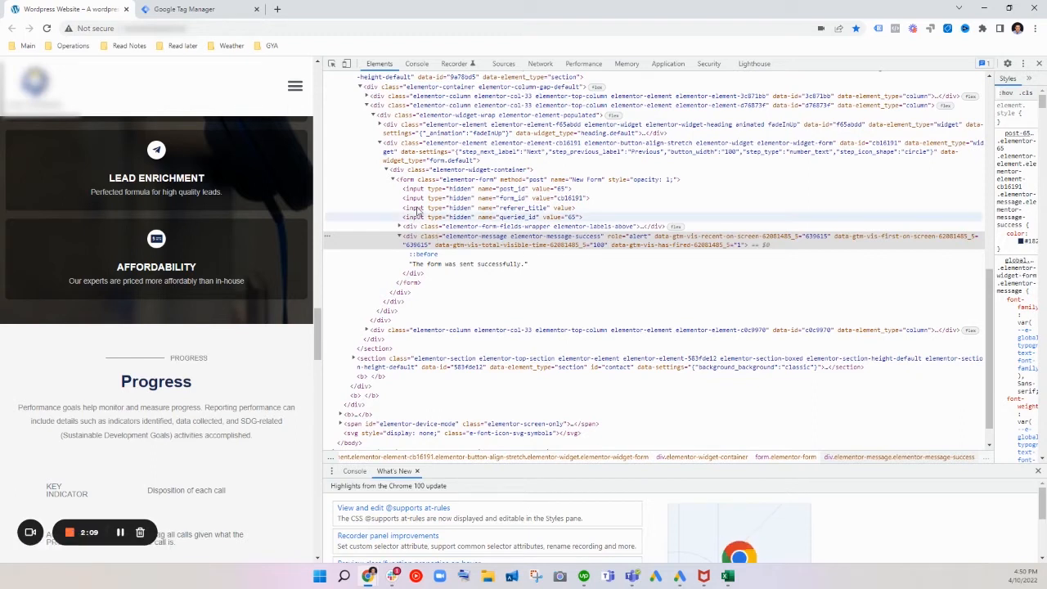
{"action": "left_click", "coordinate": [381, 124]}
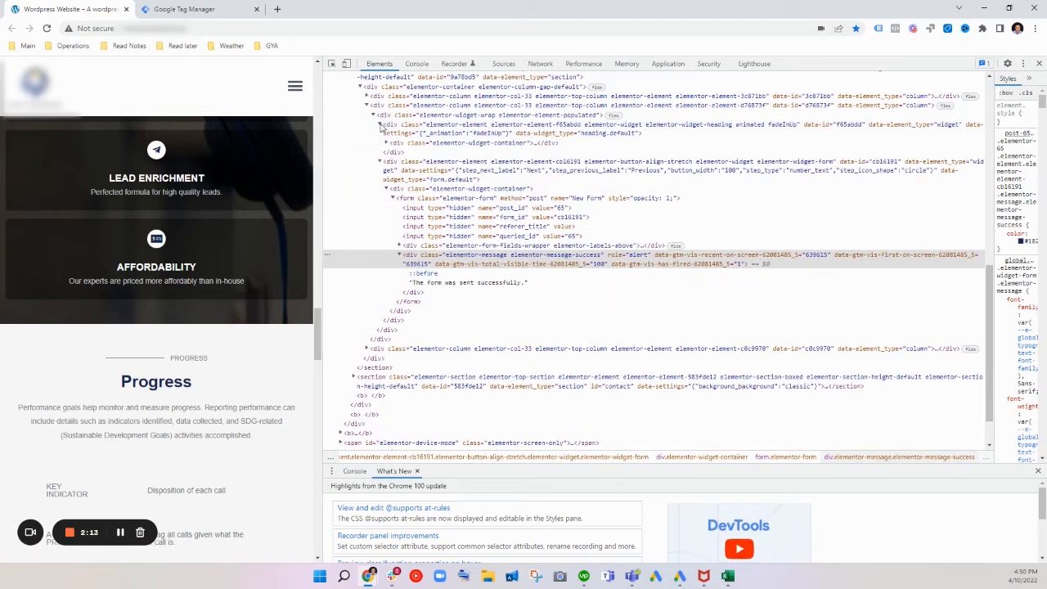
{"action": "left_click", "coordinate": [381, 124]}
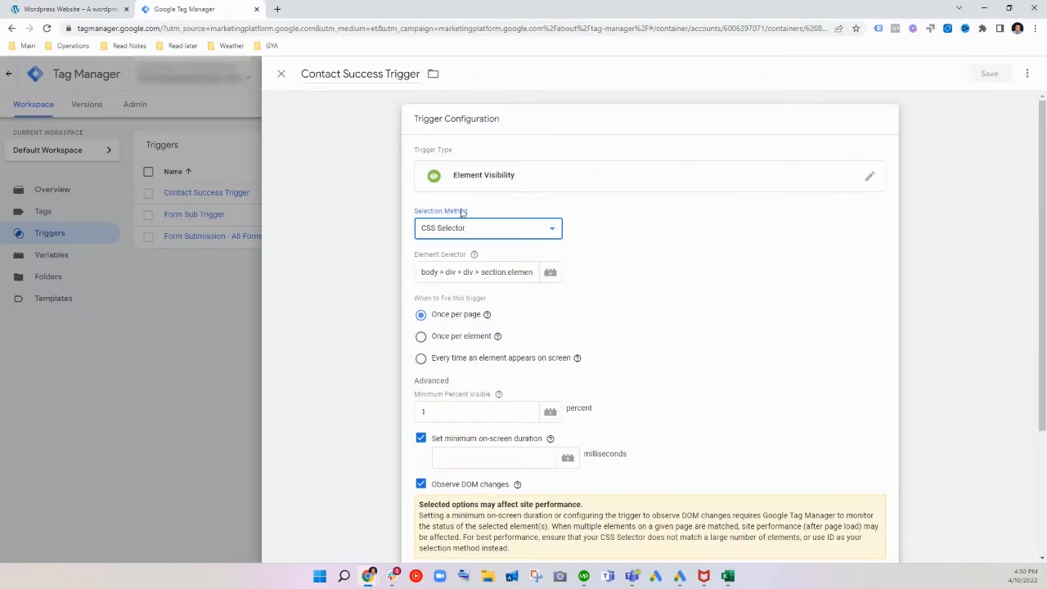
{"action": "left_click", "coordinate": [184, 9]}
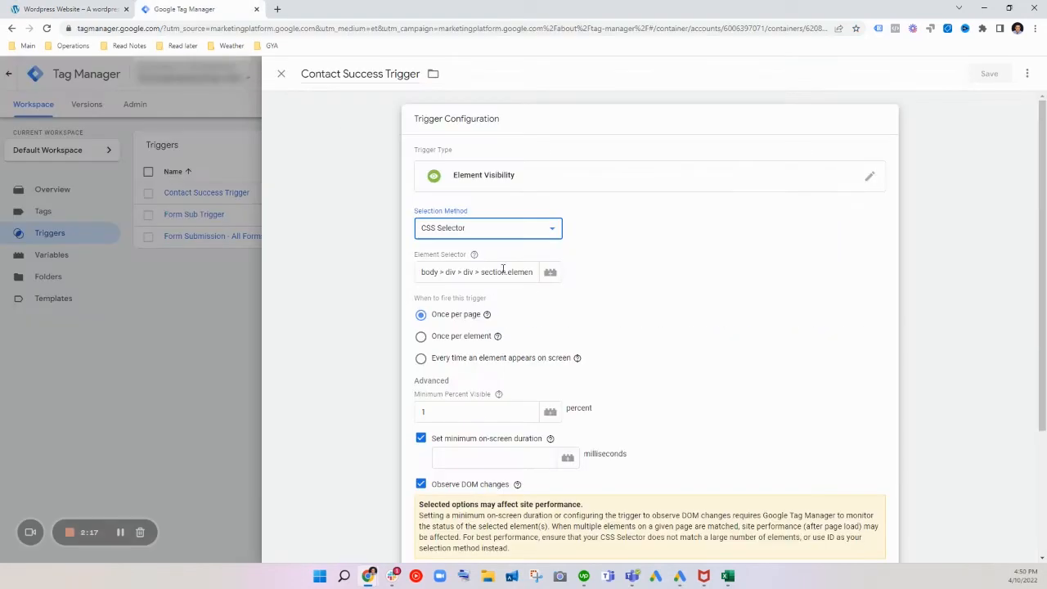
Step: Review the available trigger types and choose Element Visibility for the Contact Success Trigger
{"action": "left_click", "coordinate": [871, 179]}
{"action": "scroll", "coordinate": [769, 410], "scroll_direction": "down", "scroll_amount": 2}
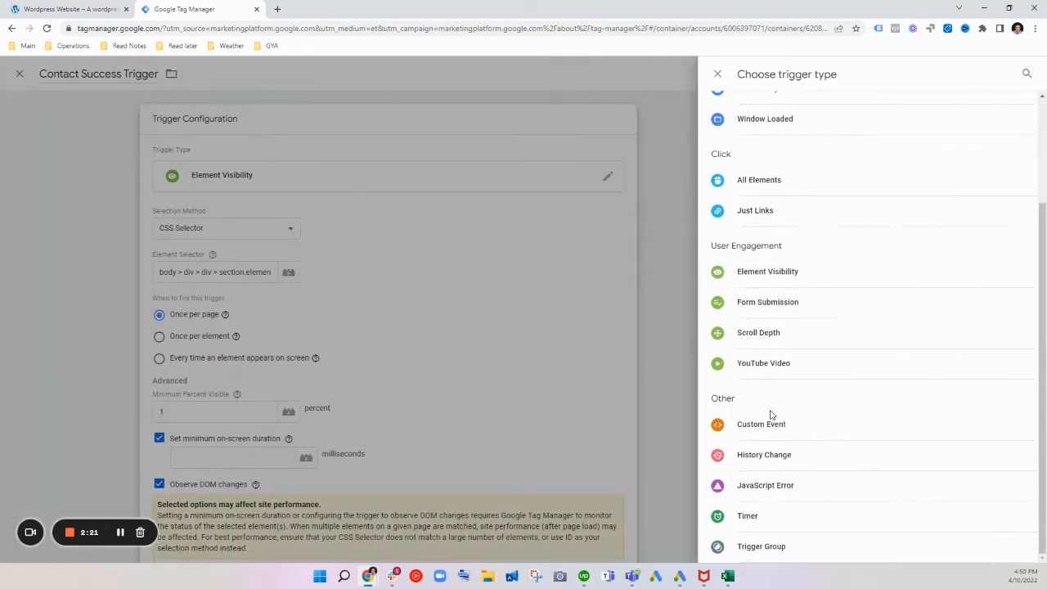
{"action": "scroll", "coordinate": [806, 284], "scroll_direction": "up", "scroll_amount": 3}
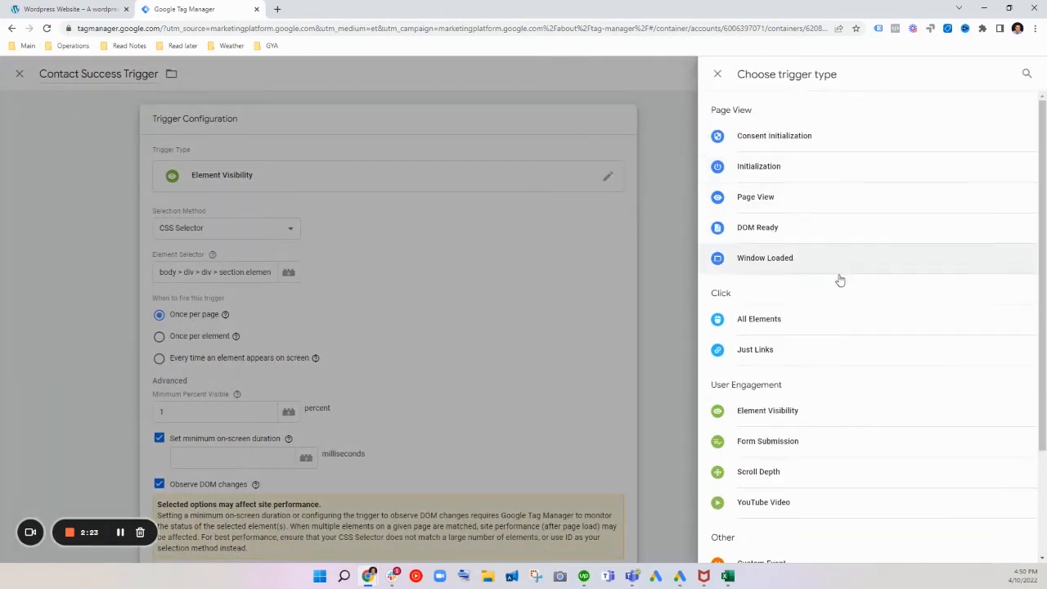
{"action": "scroll", "coordinate": [826, 270], "scroll_direction": "down", "scroll_amount": 3}
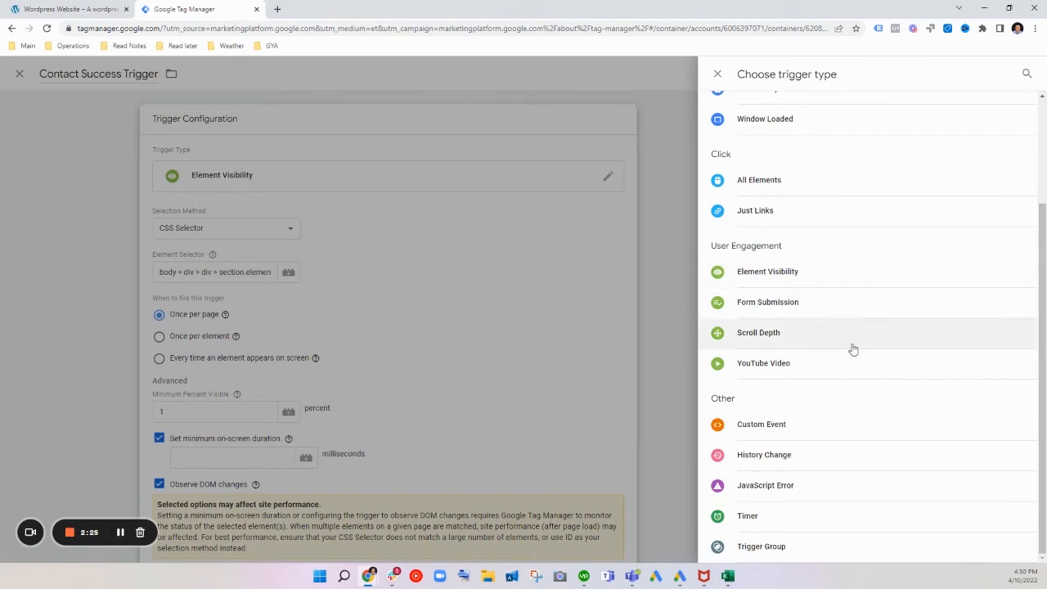
{"action": "scroll", "coordinate": [851, 351], "scroll_direction": "up", "scroll_amount": 1}
{"action": "scroll", "coordinate": [853, 352], "scroll_direction": "down", "scroll_amount": 1}
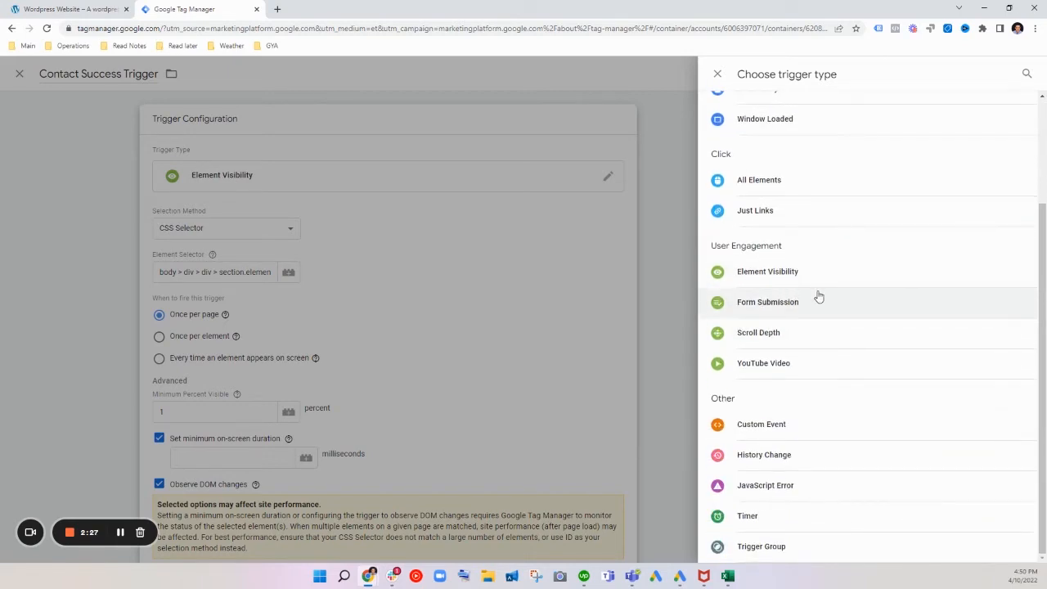
{"action": "left_click", "coordinate": [785, 282]}
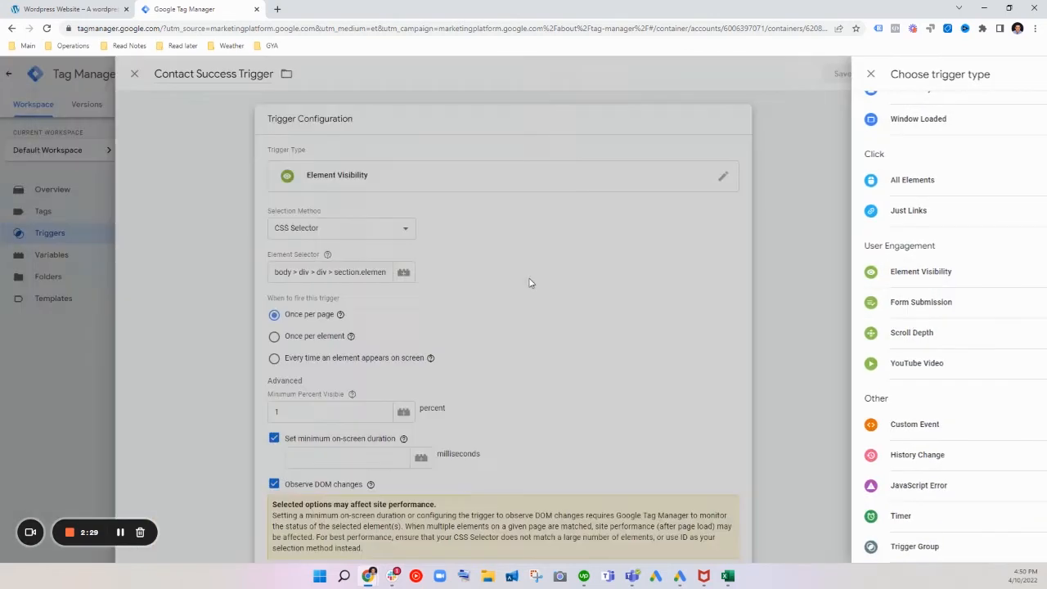
Step: Highlight the full CSS selector in the trigger's Element Selector and check the Once per page firing option
{"action": "scroll", "coordinate": [450, 307], "scroll_direction": "down", "scroll_amount": 1}
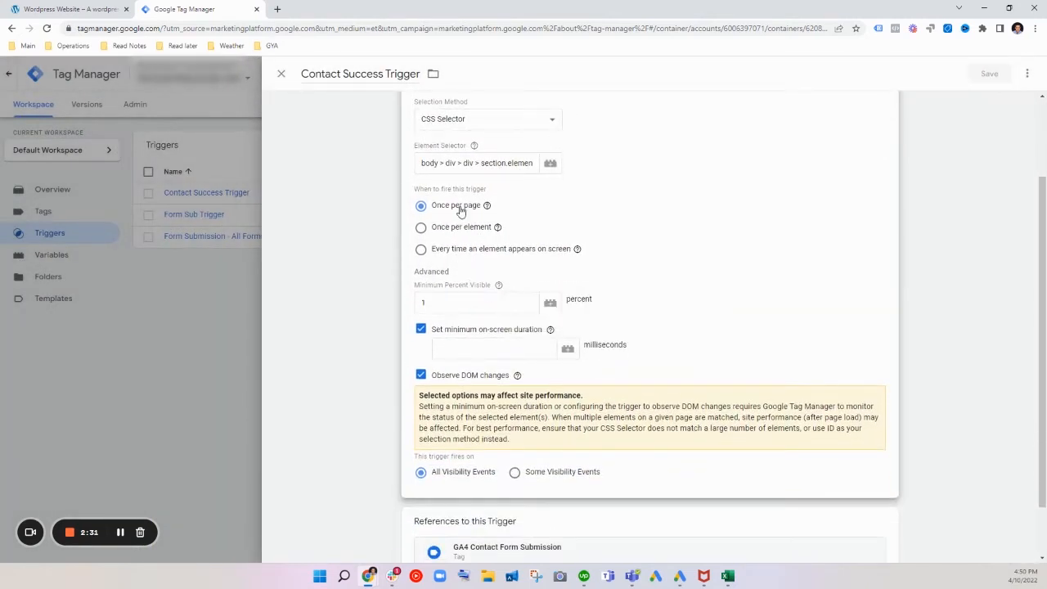
{"action": "scroll", "coordinate": [488, 299], "scroll_direction": "up", "scroll_amount": 1}
{"action": "left_click", "coordinate": [458, 272]}
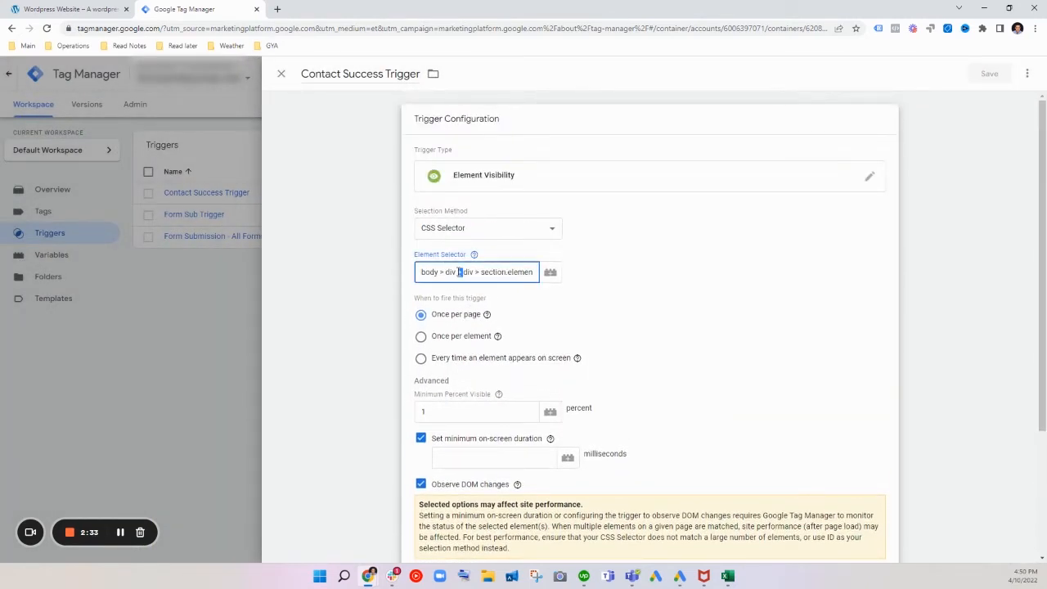
{"action": "key", "text": "ctrl+a"}
{"action": "left_click", "coordinate": [484, 317]}
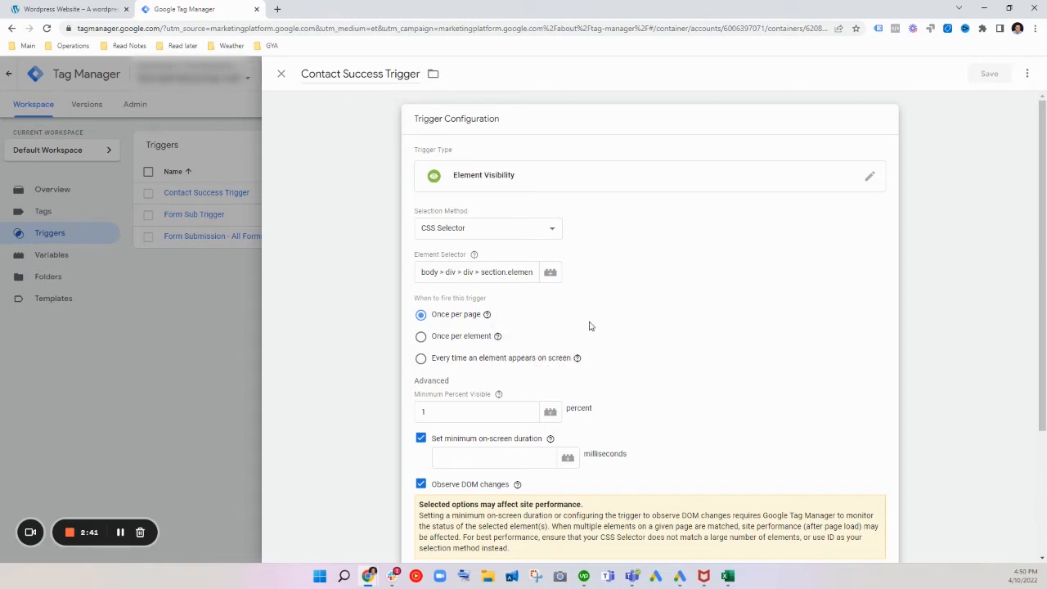
Step: Review the trigger's firing frequency, minimum percent visible, Observe DOM changes explanation and the tags that reference it
{"action": "scroll", "coordinate": [589, 325], "scroll_direction": "down", "scroll_amount": 1}
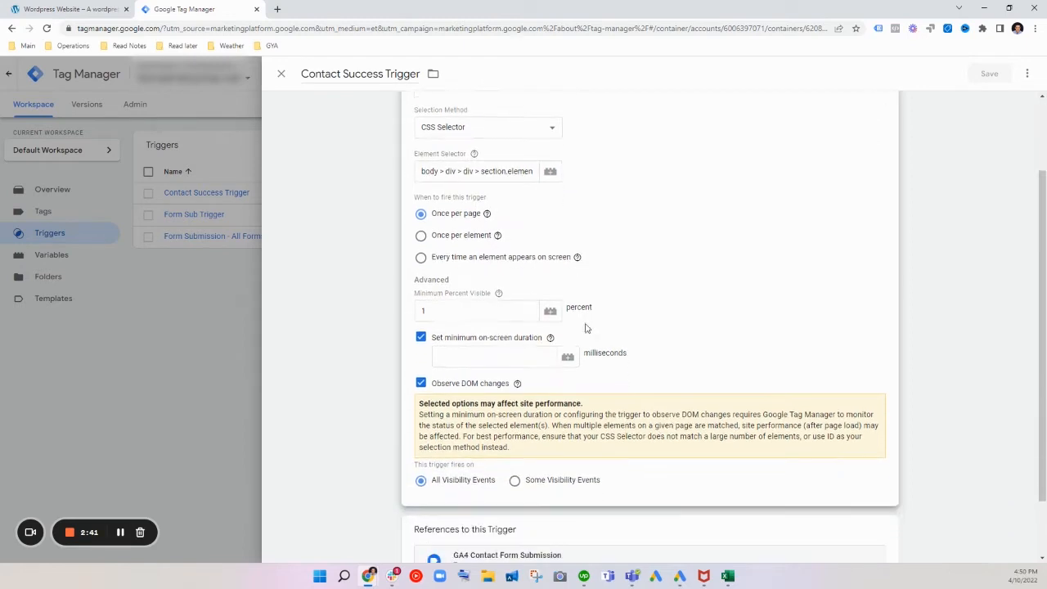
{"action": "left_click", "coordinate": [497, 304]}
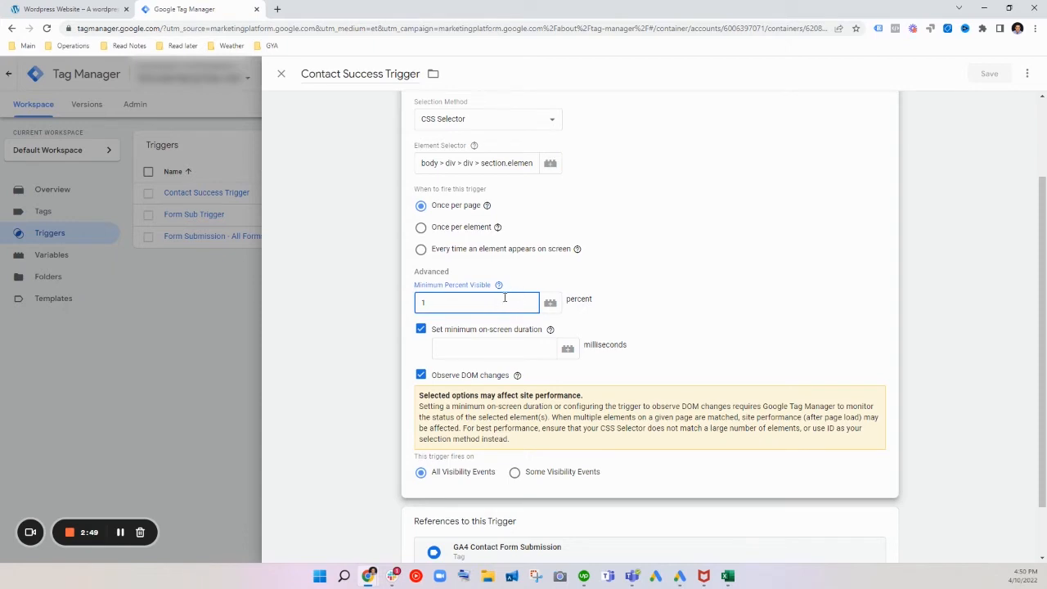
{"action": "left_click", "coordinate": [423, 205]}
{"action": "left_click", "coordinate": [463, 304]}
{"action": "left_click", "coordinate": [517, 374]}
{"action": "mouse_move", "coordinate": [521, 379]}
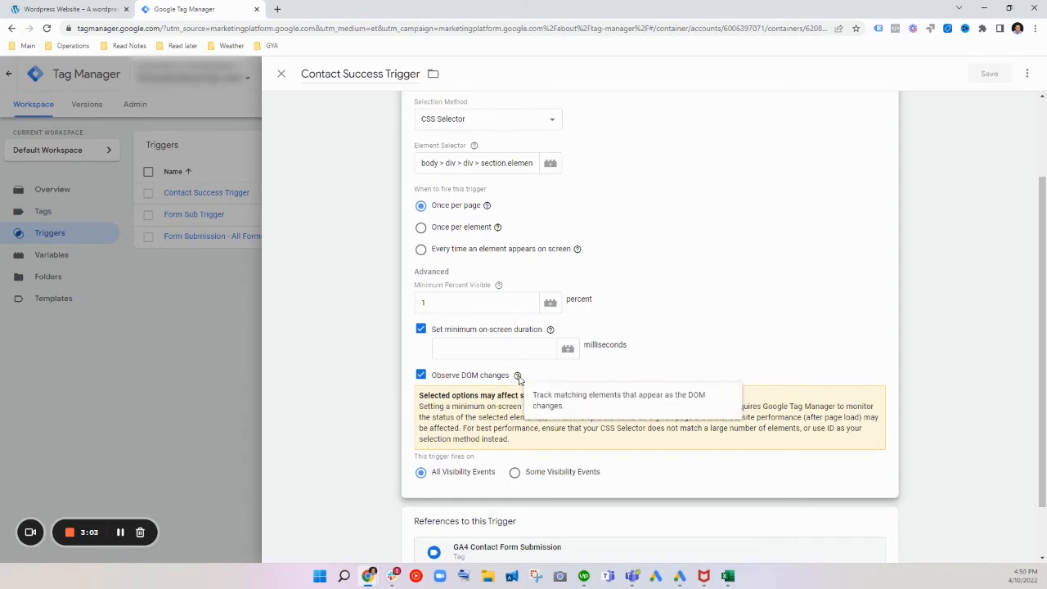
{"action": "scroll", "coordinate": [507, 376], "scroll_direction": "down", "scroll_amount": 1}
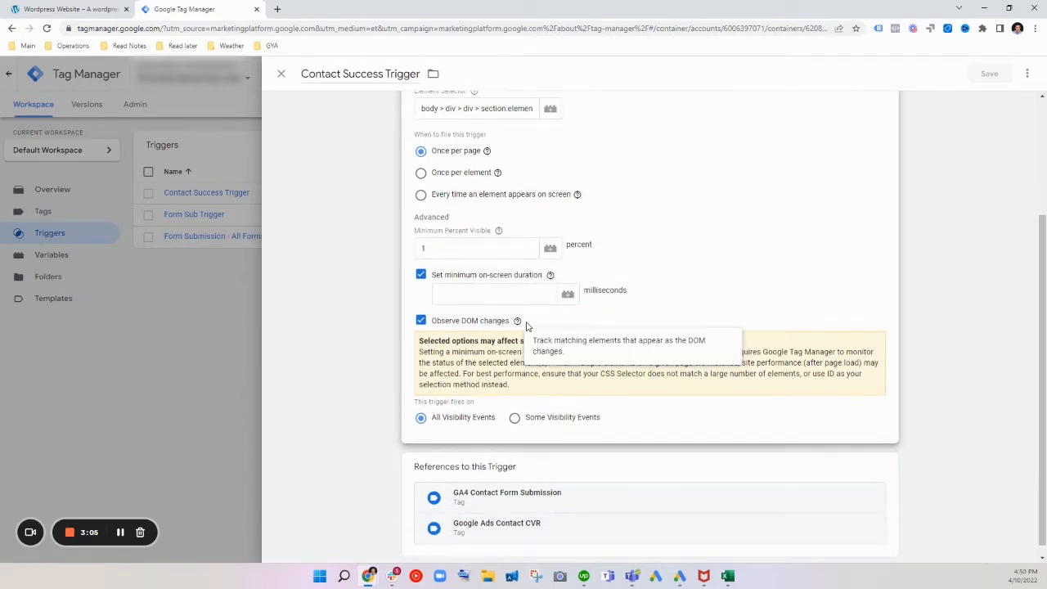
Step: Examine the contact form's success message on the website with the page view widened, and recheck the Contact Success Trigger settings in Tag Manager
{"action": "left_click", "coordinate": [70, 9]}
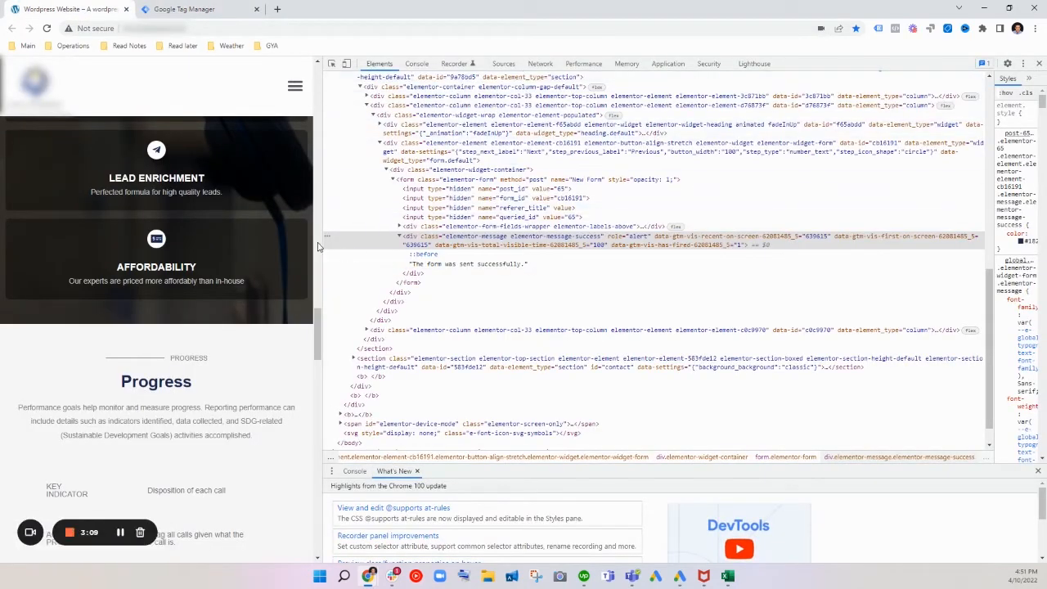
{"action": "left_click_drag", "start_coordinate": [318, 246], "coordinate": [789, 327]}
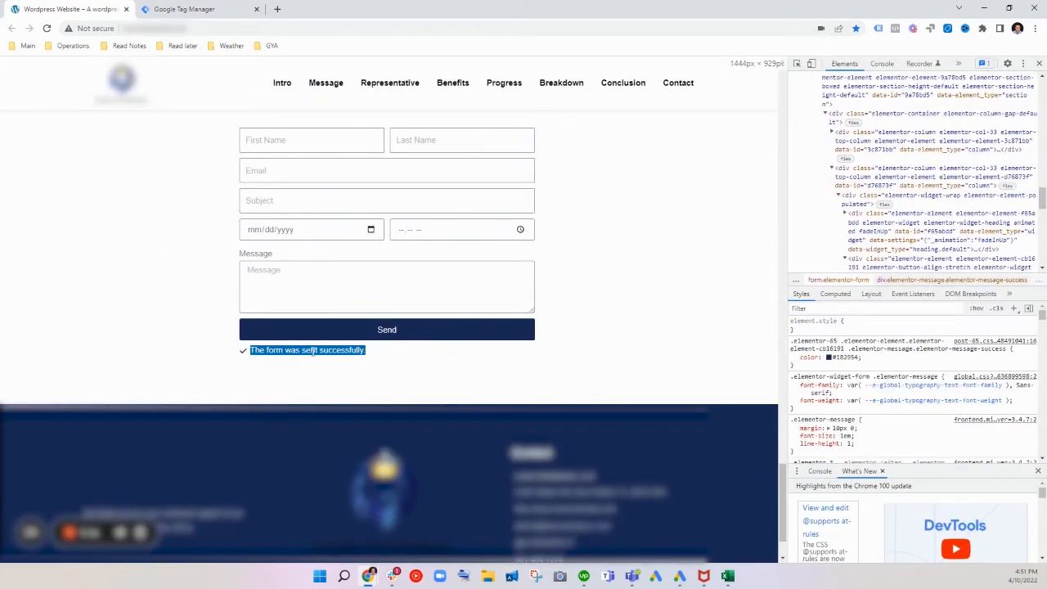
{"action": "left_click", "coordinate": [316, 352]}
{"action": "left_click", "coordinate": [204, 9]}
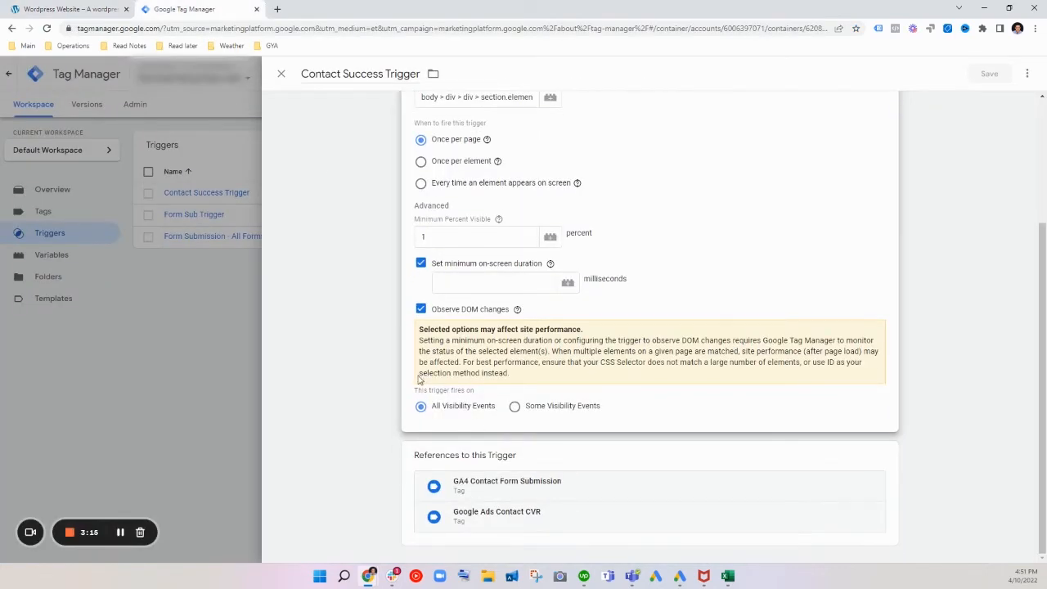
{"action": "scroll", "coordinate": [530, 365], "scroll_direction": "up", "scroll_amount": 3}
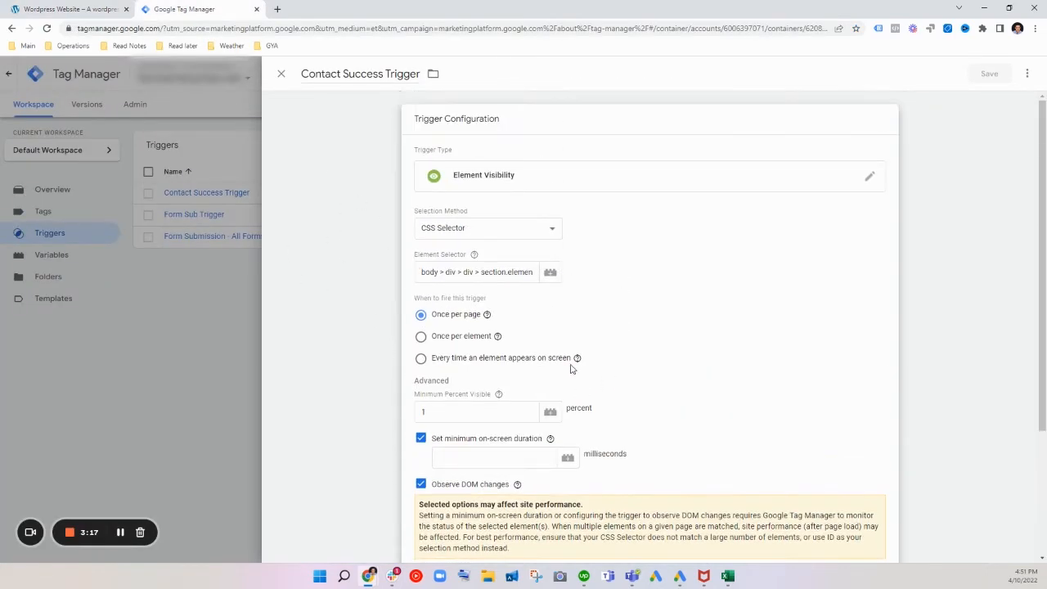
Step: Leave the trigger and create a new tag named GA4 Contact Submission 2
{"action": "left_click", "coordinate": [281, 74]}
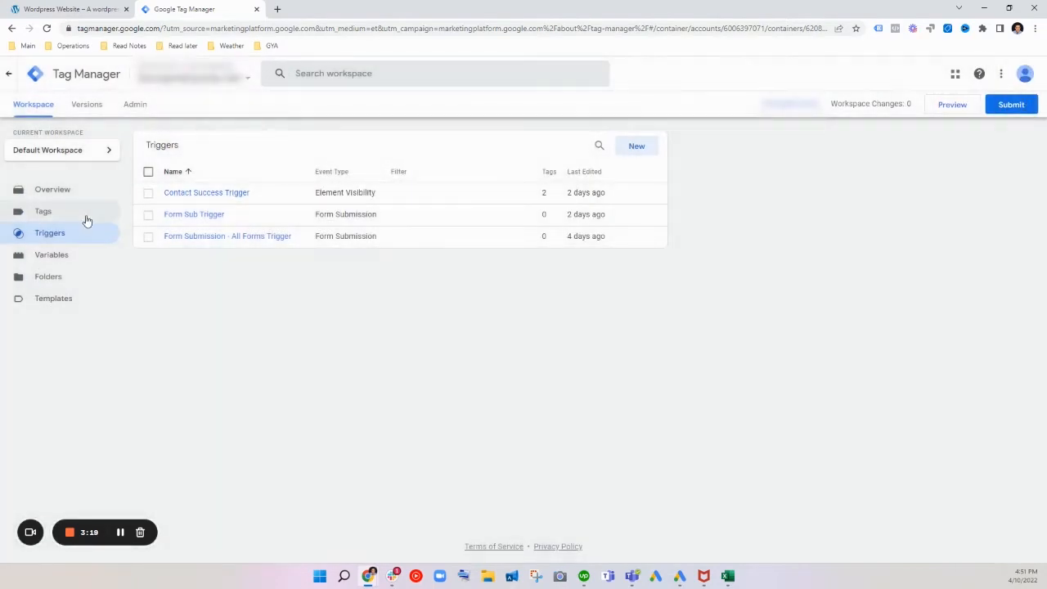
{"action": "left_click", "coordinate": [69, 221]}
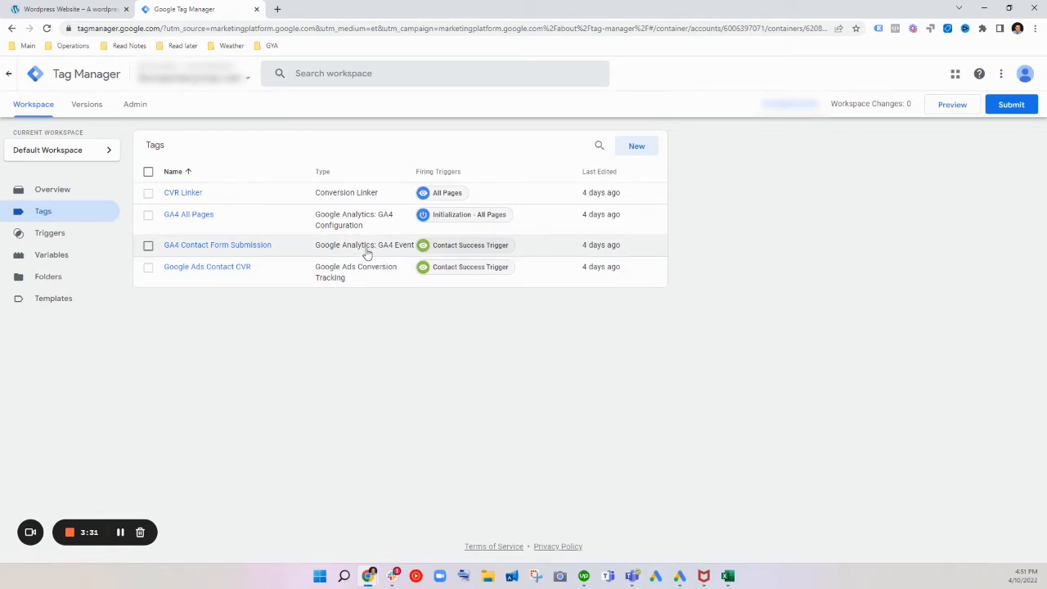
{"action": "left_click", "coordinate": [637, 145]}
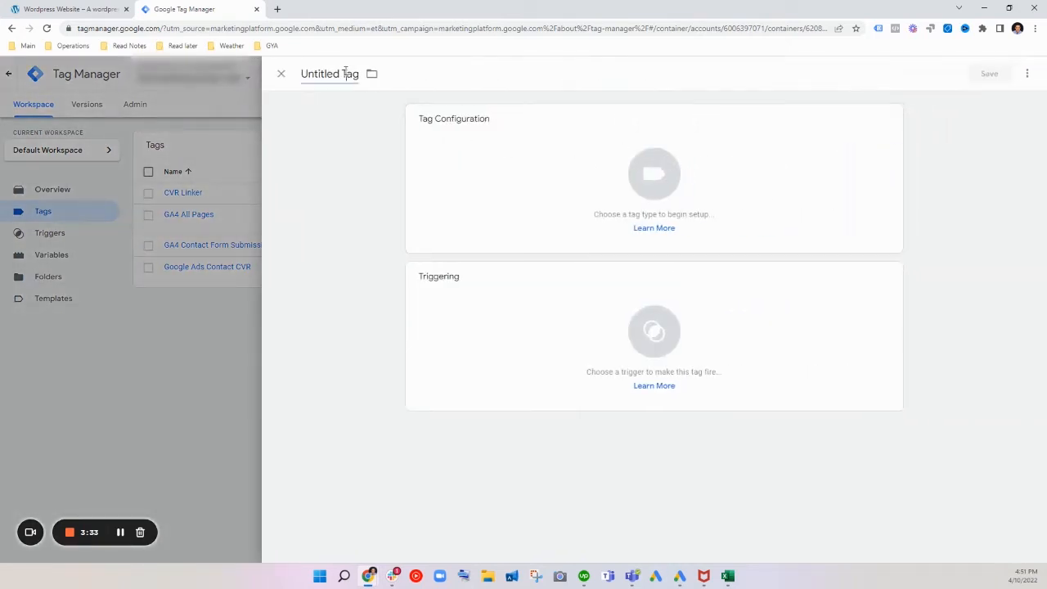
{"action": "left_click", "coordinate": [345, 72]}
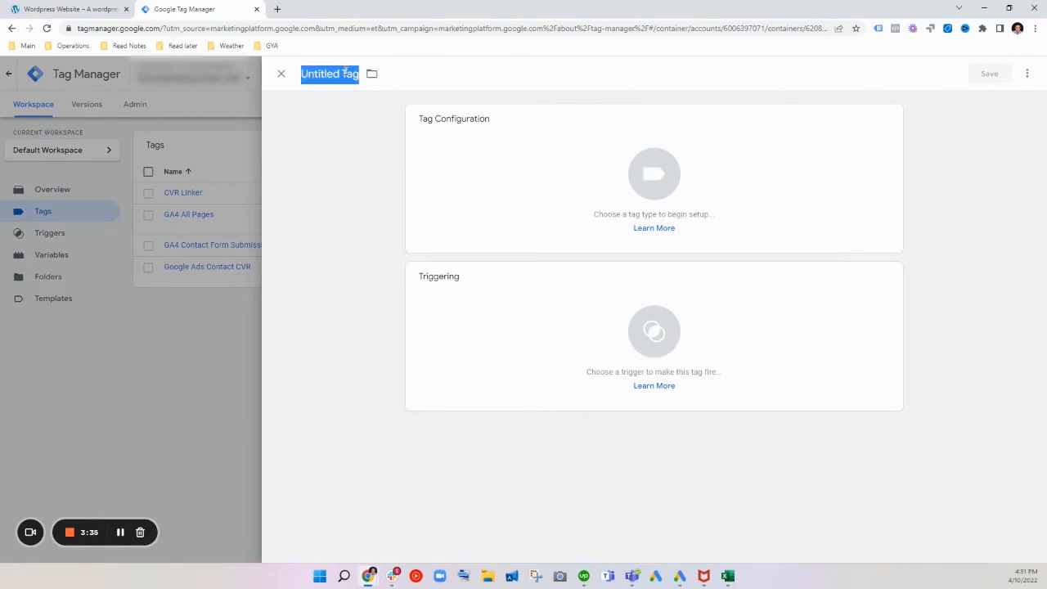
{"action": "type", "text": "GA4 C"}
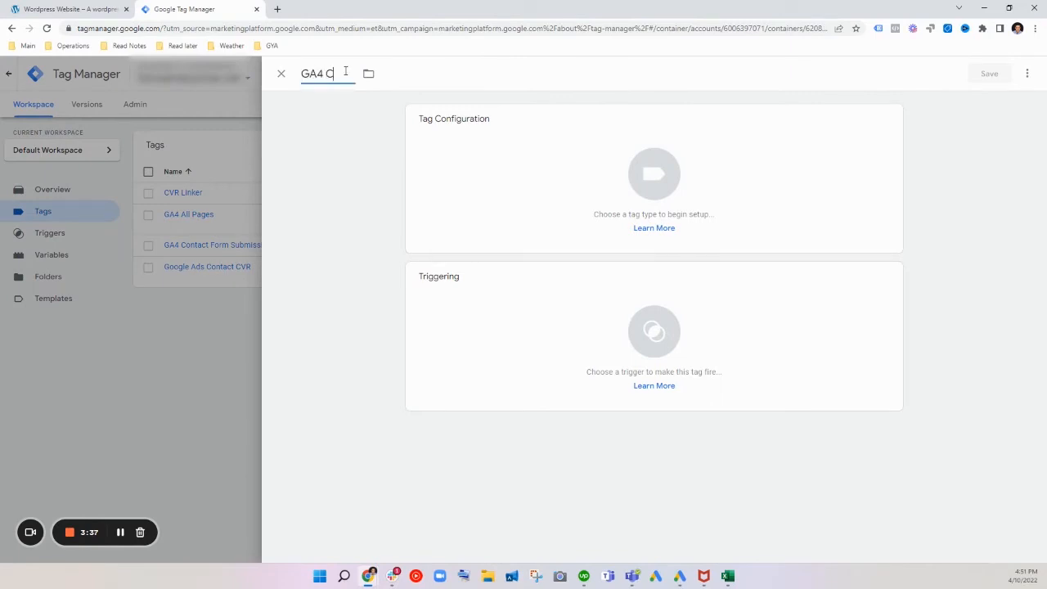
{"action": "type", "text": "ontact Sy"}
{"action": "key", "text": "BackSpace"}
{"action": "type", "text": "ubmission"}
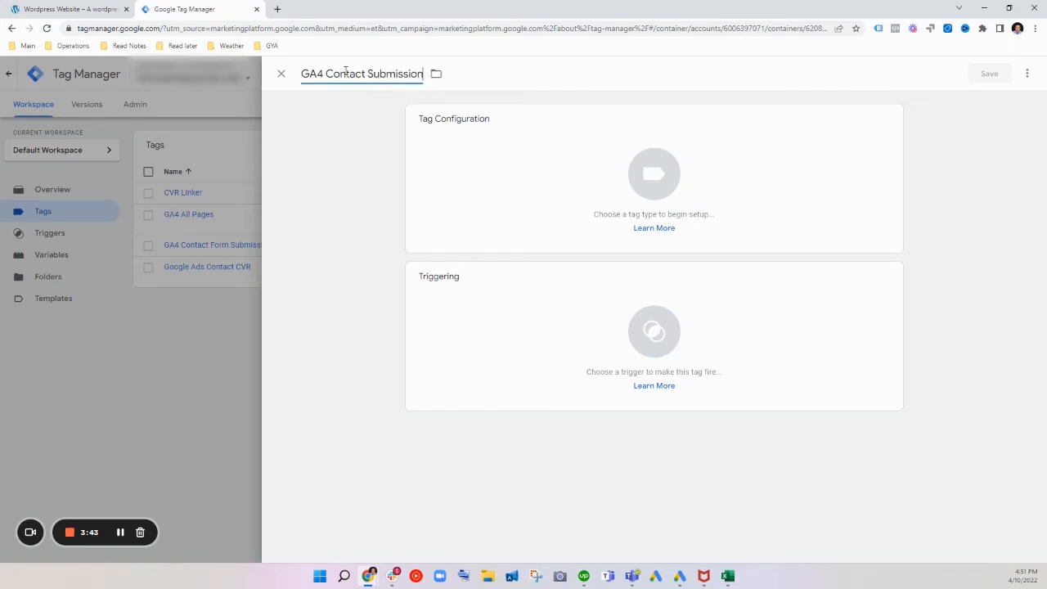
{"action": "type", "text": " 2"}
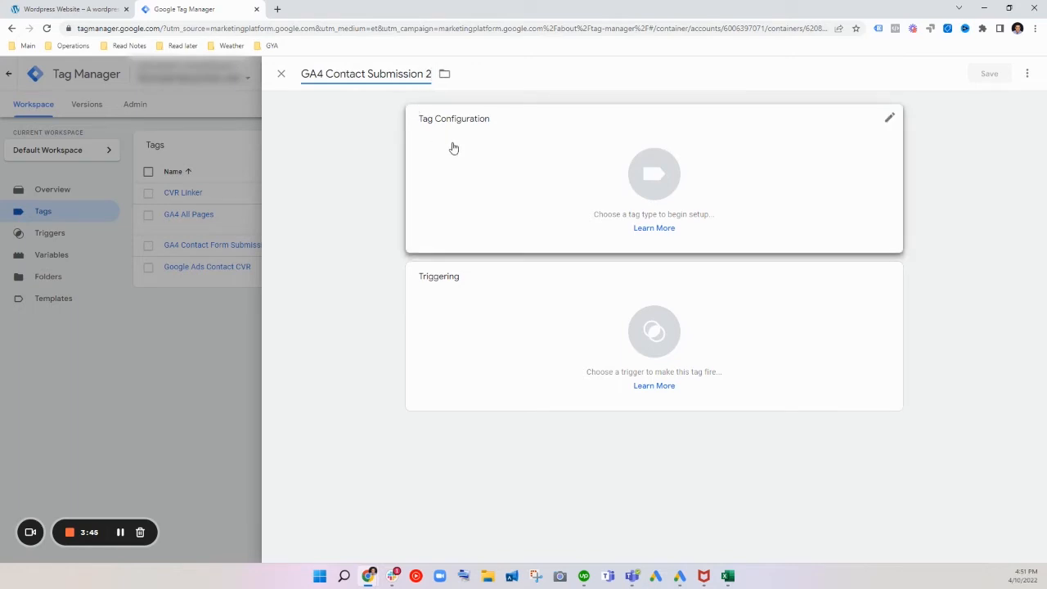
Step: Set the tag type to Google Analytics: GA4 Event and the configuration tag to None - Manually Set ID
{"action": "left_click", "coordinate": [582, 177]}
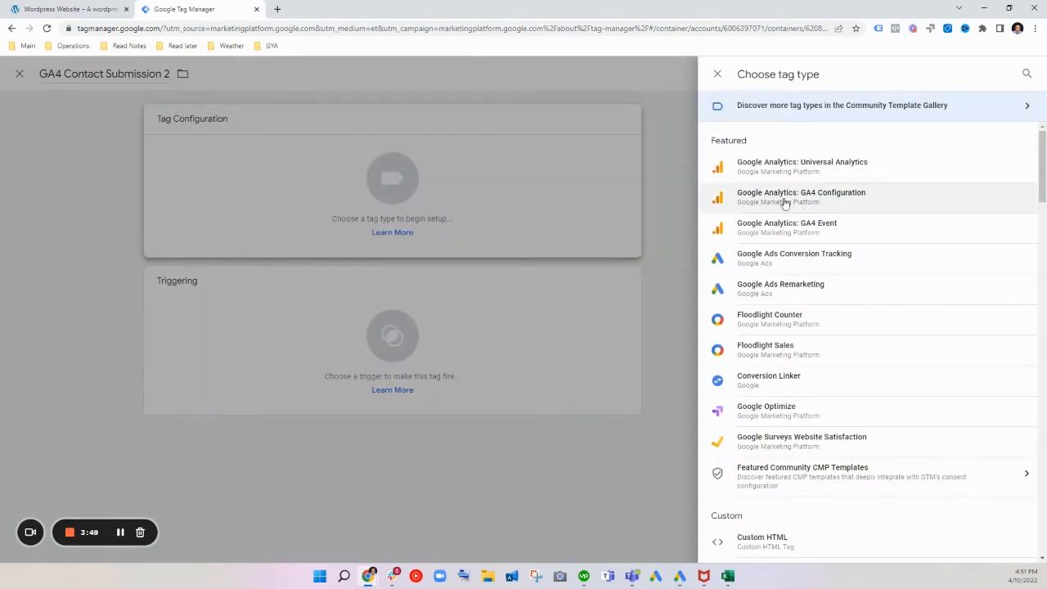
{"action": "left_click", "coordinate": [843, 229]}
{"action": "left_click", "coordinate": [522, 233]}
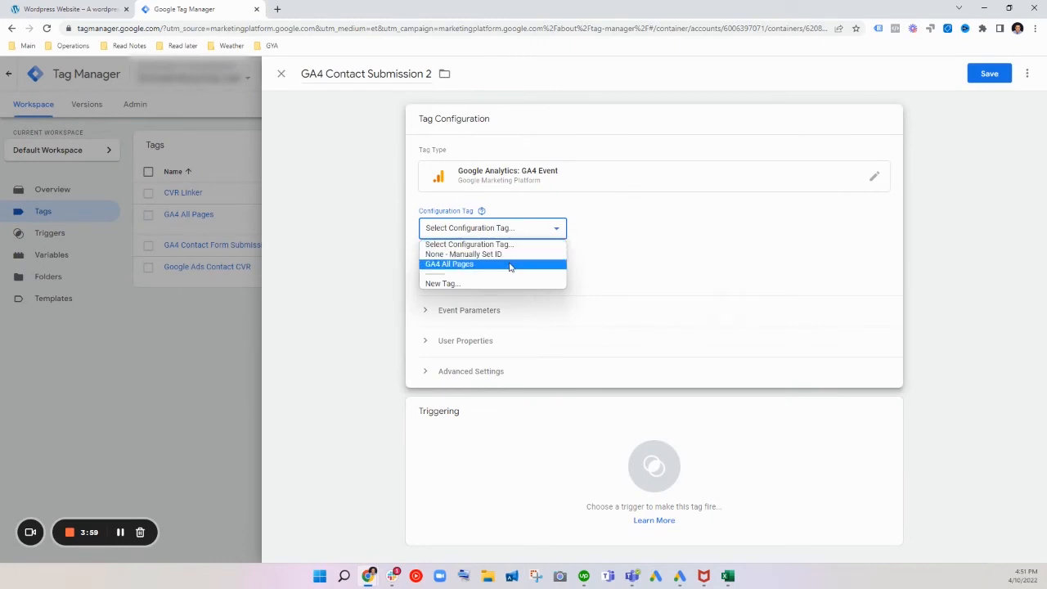
{"action": "left_click", "coordinate": [507, 254]}
{"action": "mouse_move", "coordinate": [474, 216]}
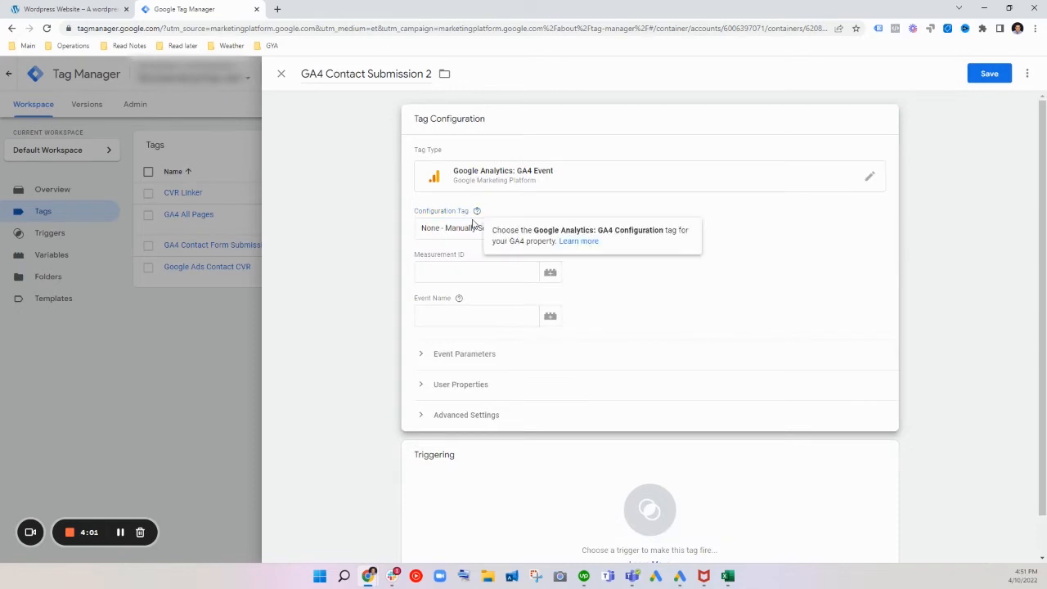
Step: Open the property's web data stream in Google Analytics admin and copy its Measurement ID
{"action": "left_click", "coordinate": [500, 273]}
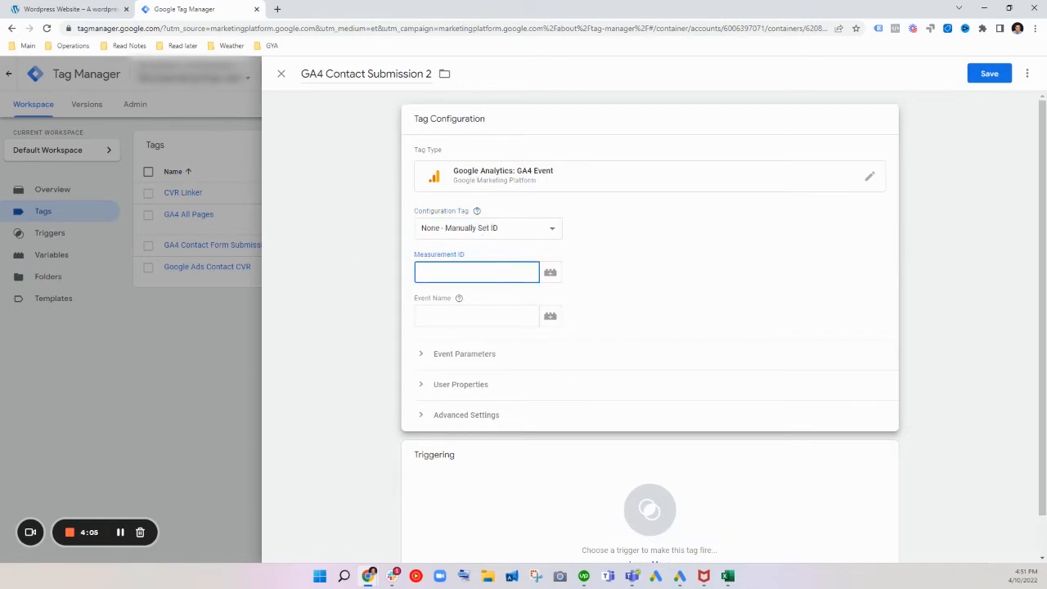
{"action": "left_click_drag", "start_coordinate": [540, 5], "coordinate": [429, 7]}
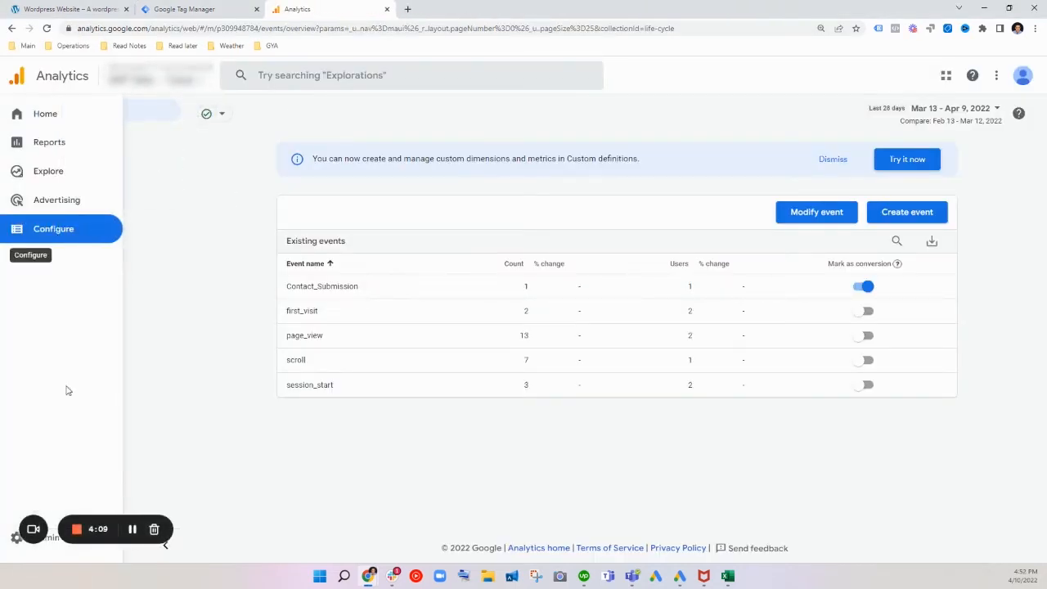
{"action": "left_click", "coordinate": [14, 542]}
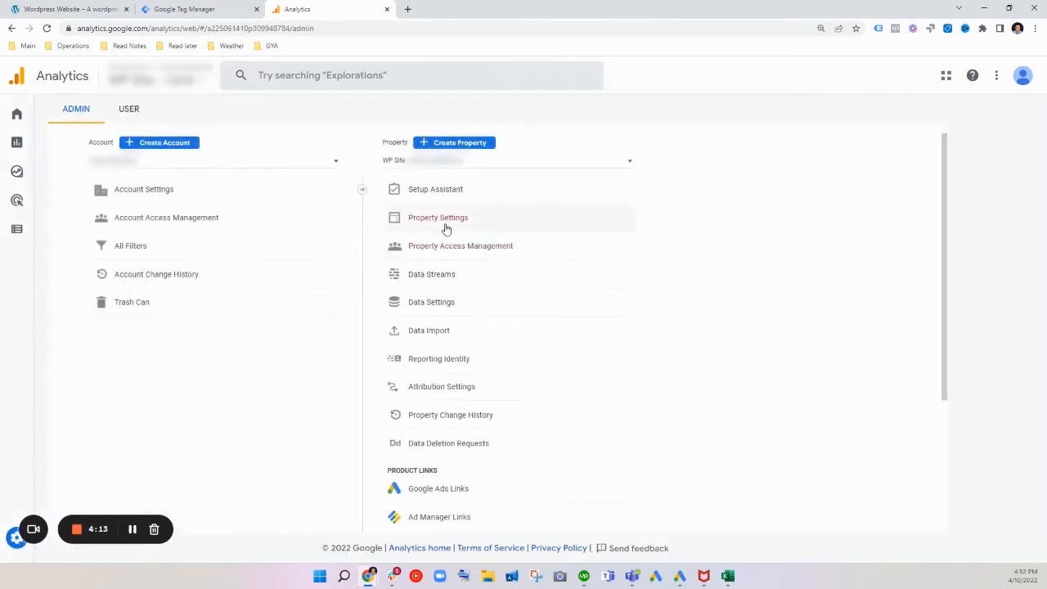
{"action": "left_click", "coordinate": [493, 198]}
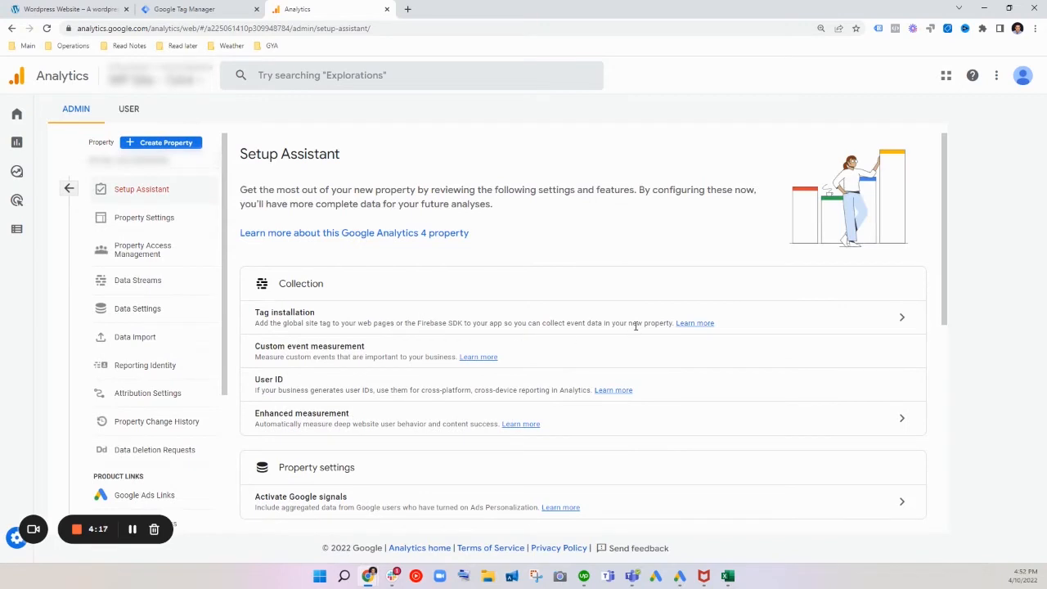
{"action": "left_click", "coordinate": [909, 321]}
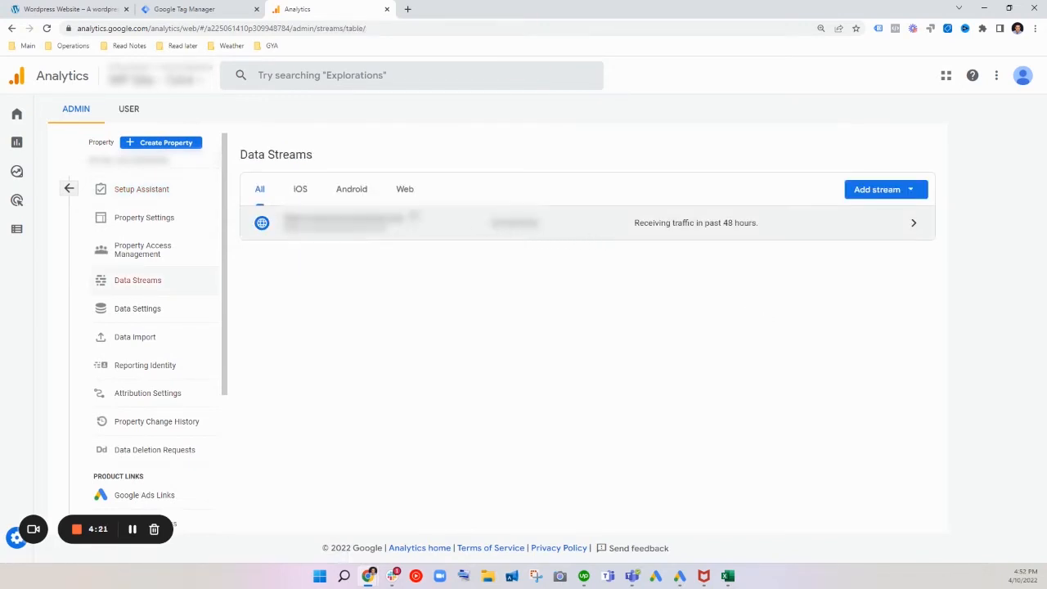
{"action": "left_click", "coordinate": [401, 190]}
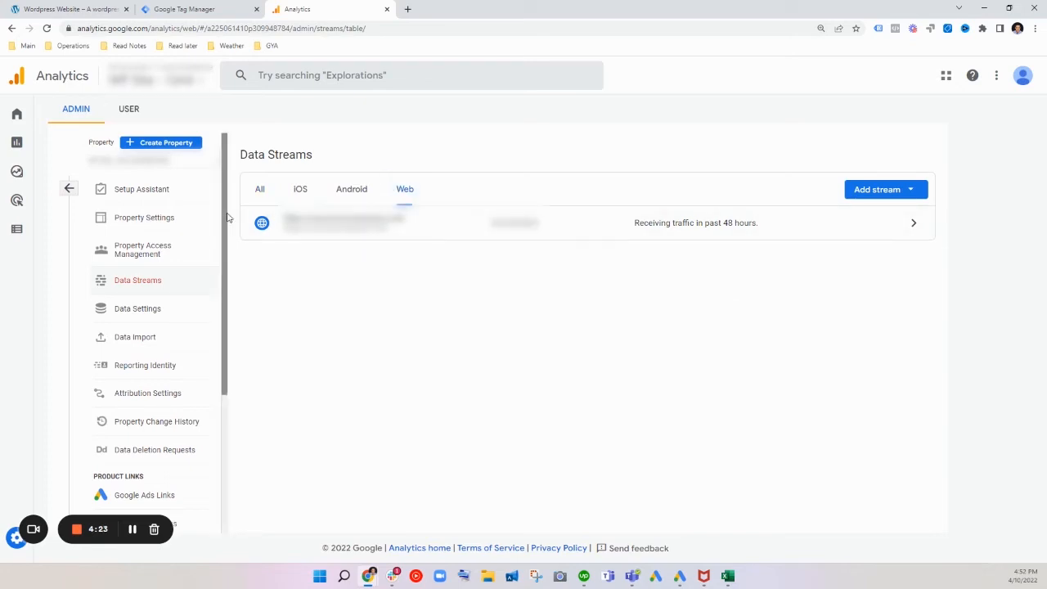
{"action": "left_click", "coordinate": [132, 530]}
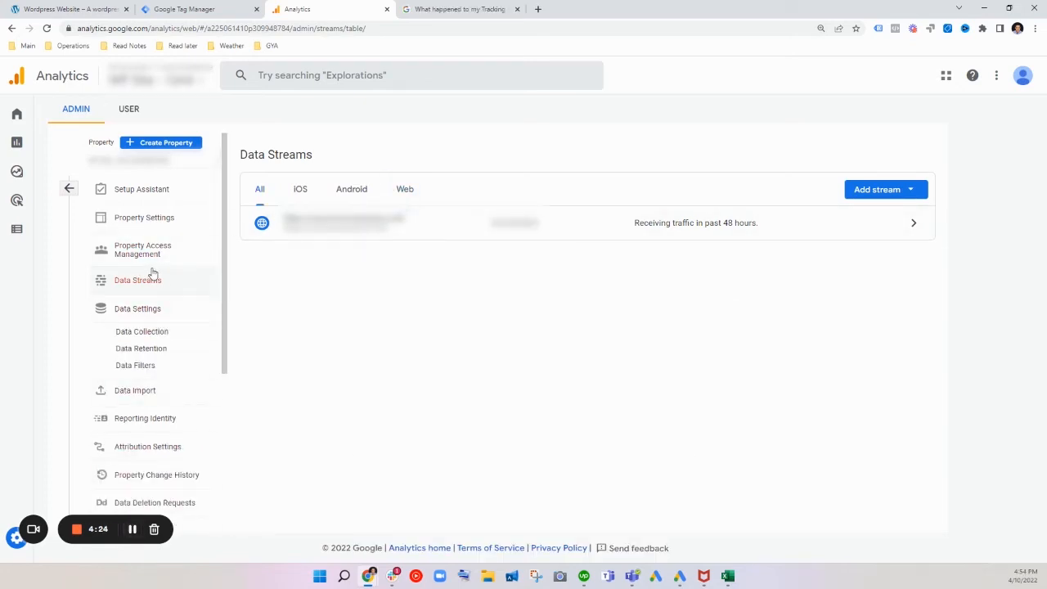
{"action": "left_click", "coordinate": [651, 226]}
{"action": "left_click", "coordinate": [808, 157]}
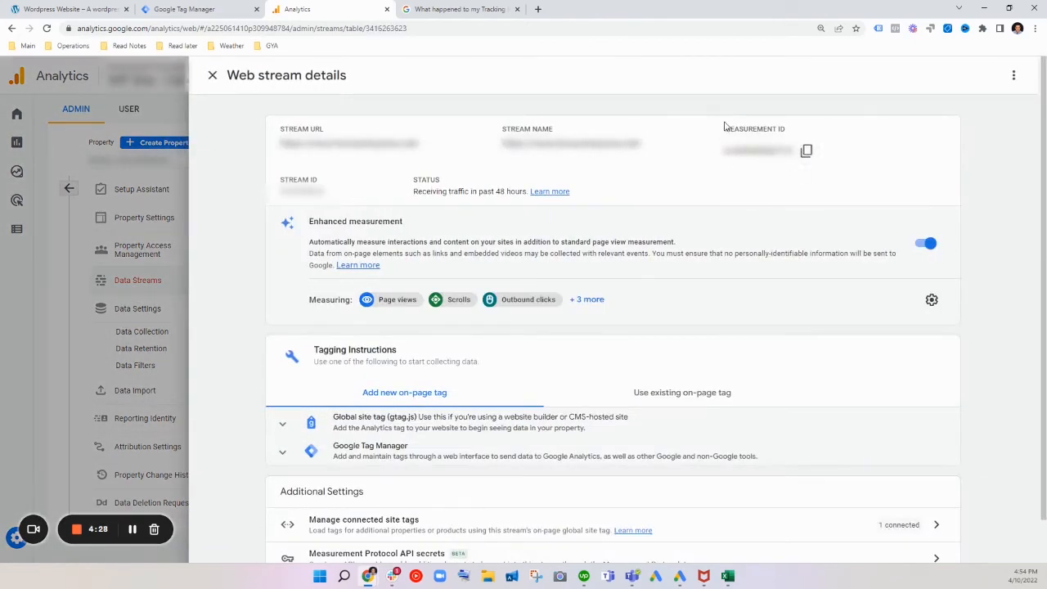
Step: Switch back to Tag Manager and paste the copied Measurement ID into the GA4 event tag
{"action": "left_click", "coordinate": [197, 9]}
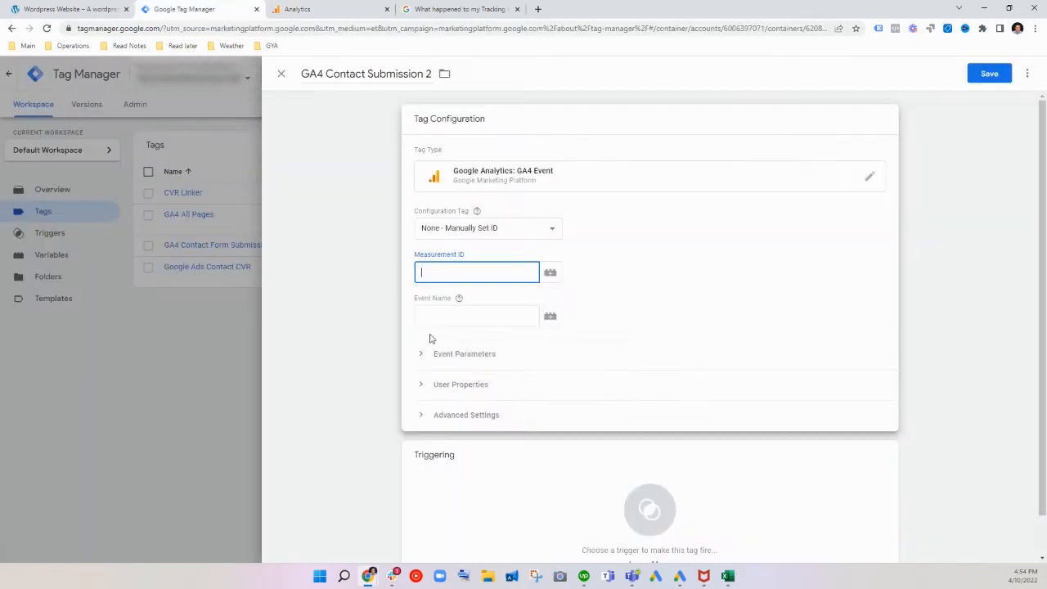
{"action": "right_click", "coordinate": [439, 260]}
{"action": "left_click", "coordinate": [423, 272]}
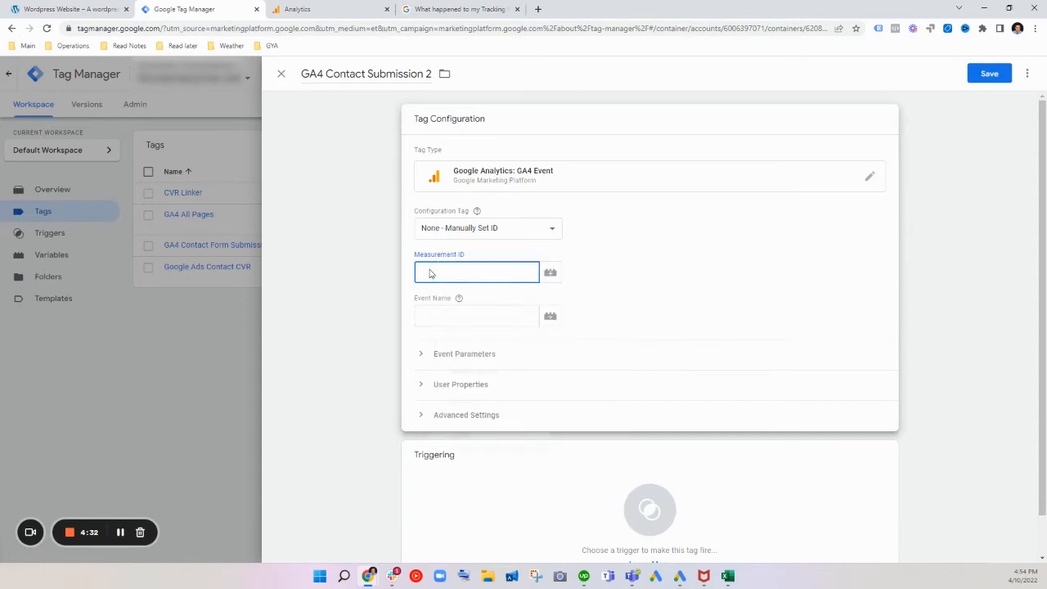
{"action": "right_click", "coordinate": [429, 273]}
{"action": "left_click", "coordinate": [470, 358]}
Step: Set the tag's event name to Test_form
{"action": "left_click", "coordinate": [493, 313]}
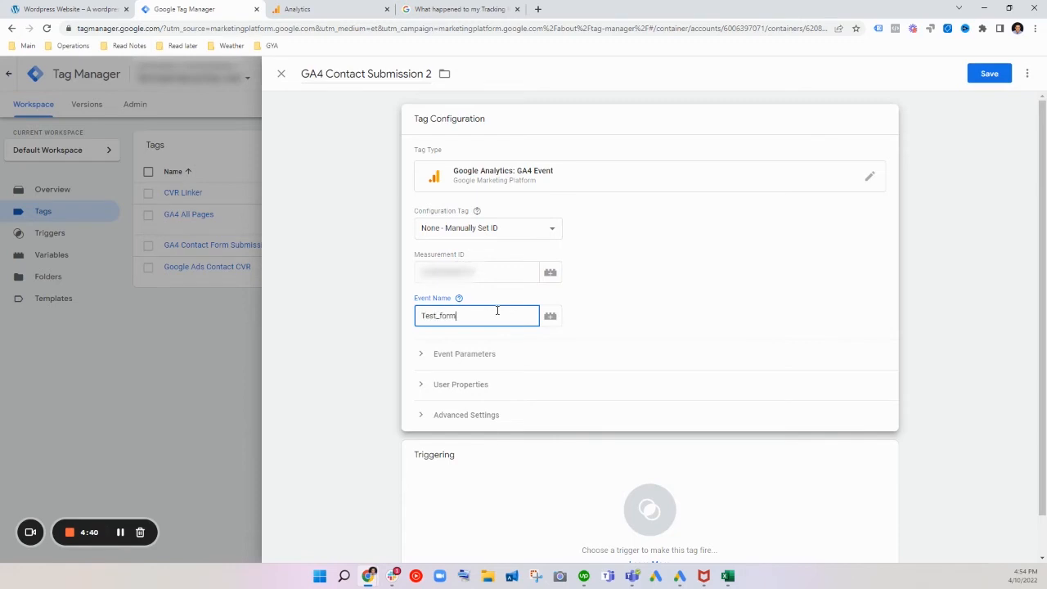
{"action": "left_click", "coordinate": [595, 326]}
{"action": "left_click_drag", "start_coordinate": [485, 320], "coordinate": [403, 317]}
{"action": "left_click", "coordinate": [672, 308]}
Step: Check the tag's Event Parameters and User Properties sections
{"action": "left_click", "coordinate": [422, 360]}
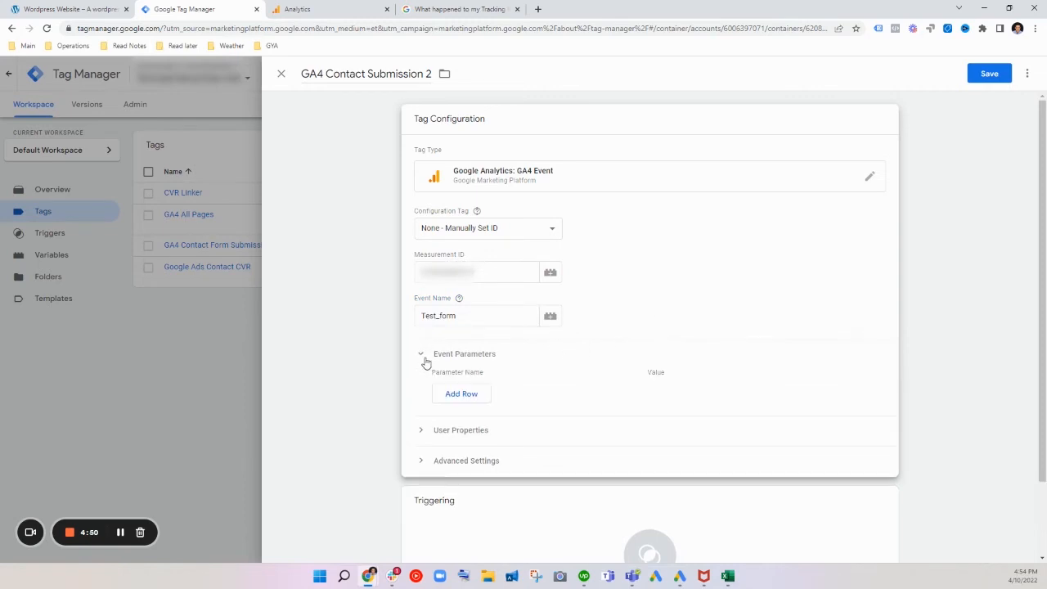
{"action": "left_click", "coordinate": [425, 360]}
{"action": "left_click", "coordinate": [423, 384]}
Step: Assign the Contact Success Trigger as the tag's firing trigger and save the tag
{"action": "scroll", "coordinate": [440, 410], "scroll_direction": "down", "scroll_amount": 1}
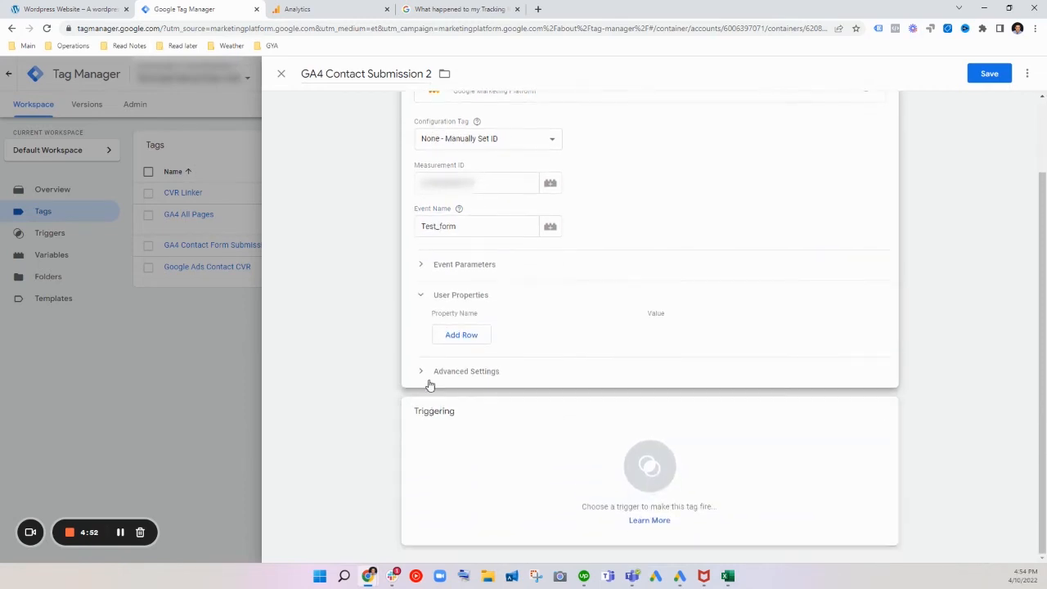
{"action": "left_click", "coordinate": [461, 436]}
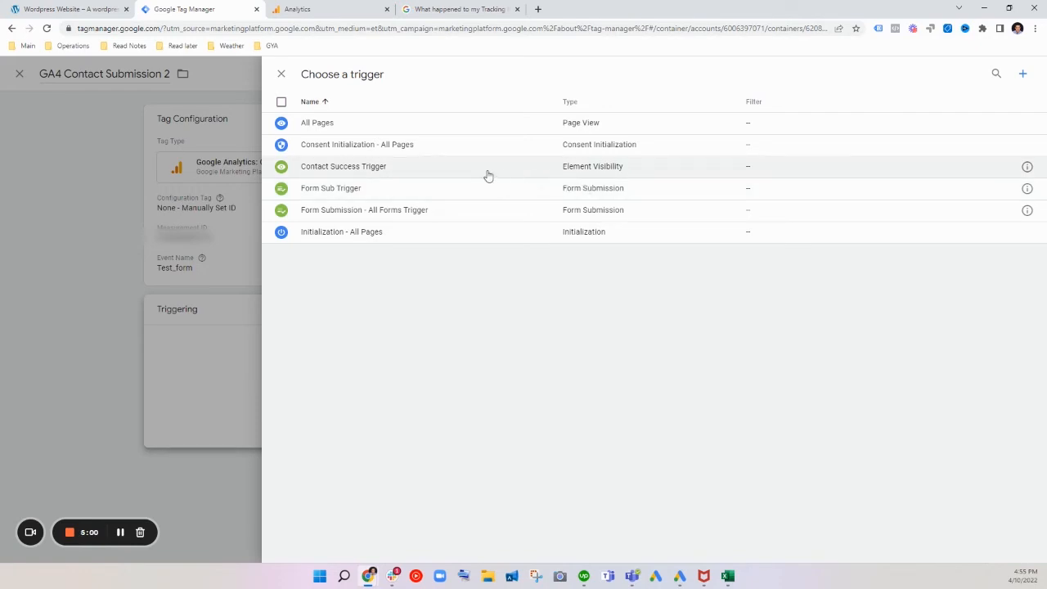
{"action": "left_click", "coordinate": [461, 169]}
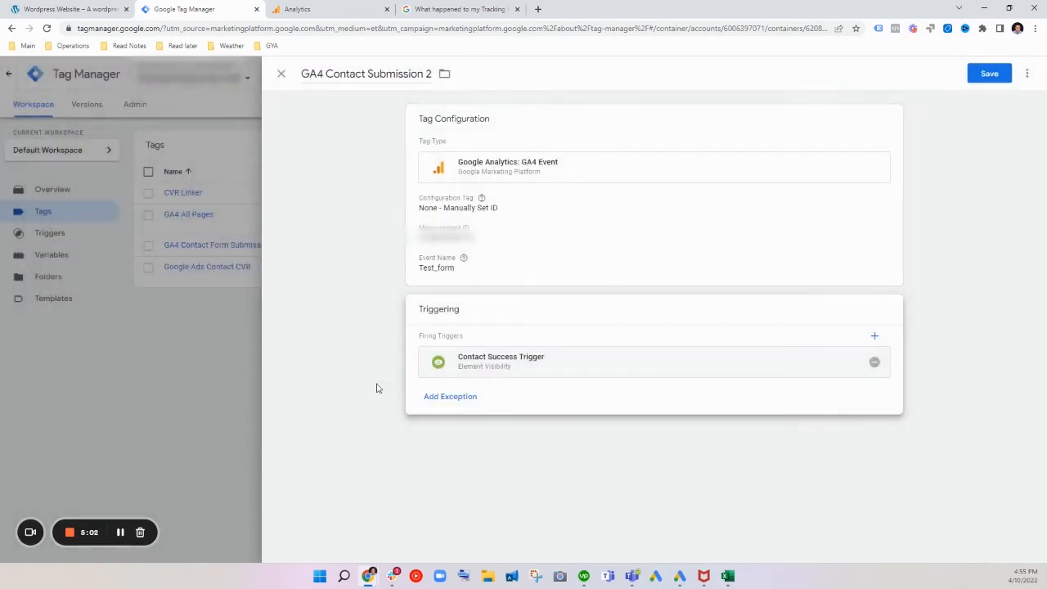
{"action": "left_click", "coordinate": [993, 81]}
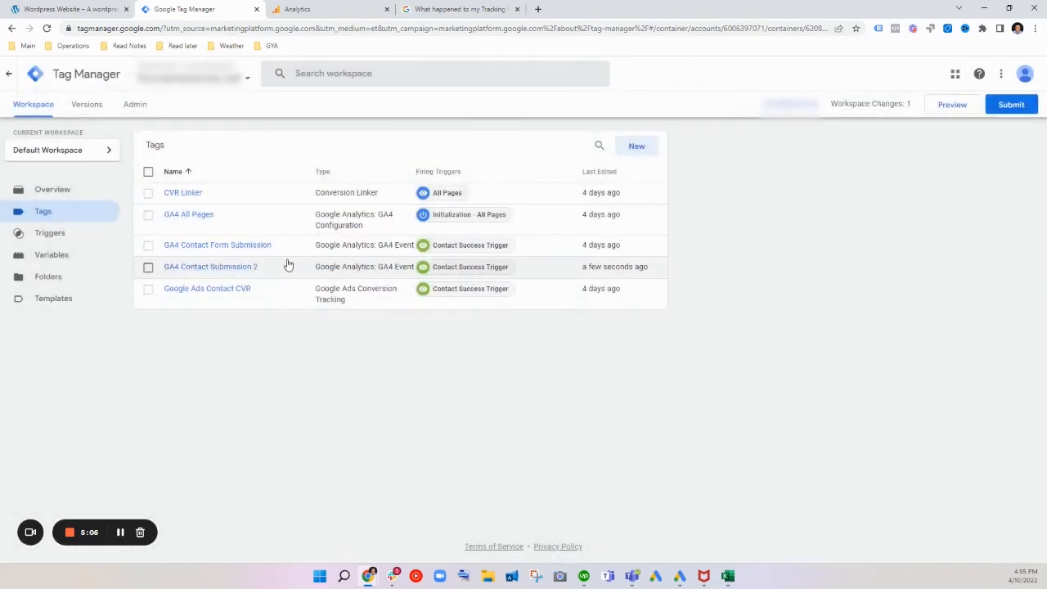
Step: Launch the container's preview mode and connect Tag Assistant to the website
{"action": "left_click", "coordinate": [951, 104]}
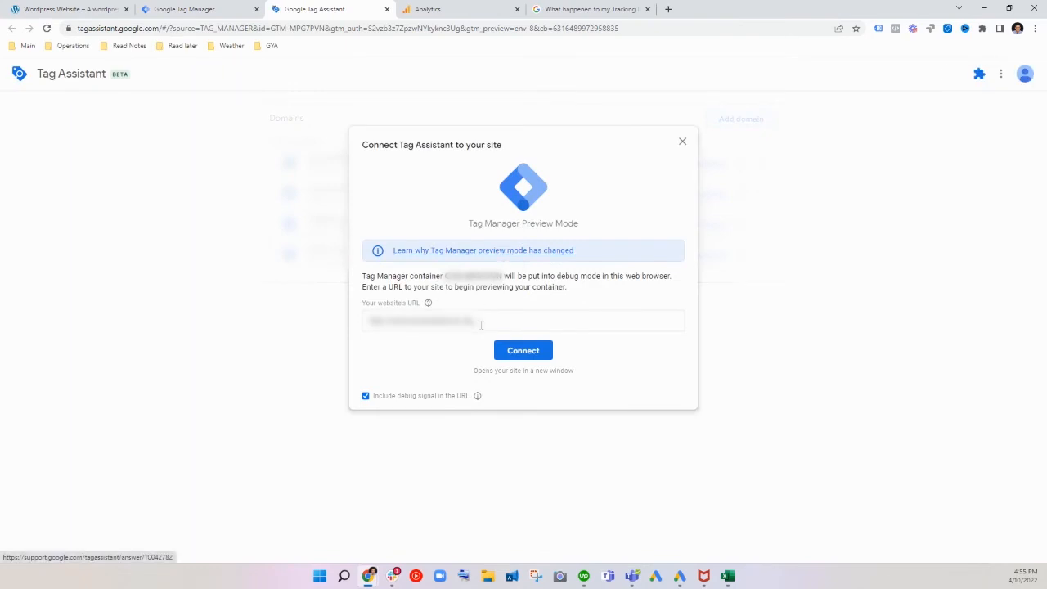
{"action": "left_click", "coordinate": [526, 352]}
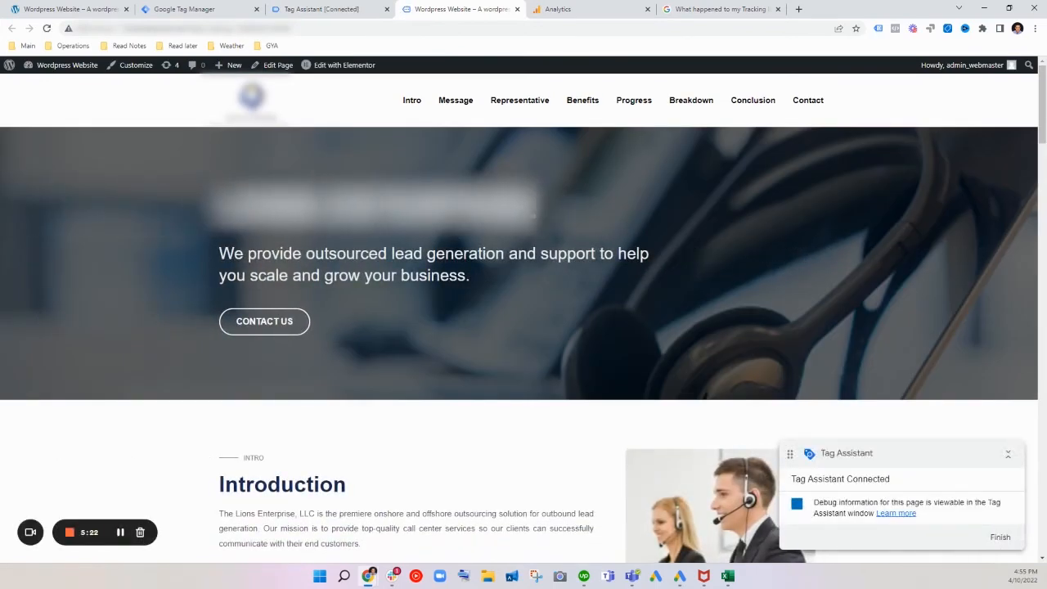
{"action": "scroll", "coordinate": [472, 291], "scroll_direction": "down", "scroll_amount": 15}
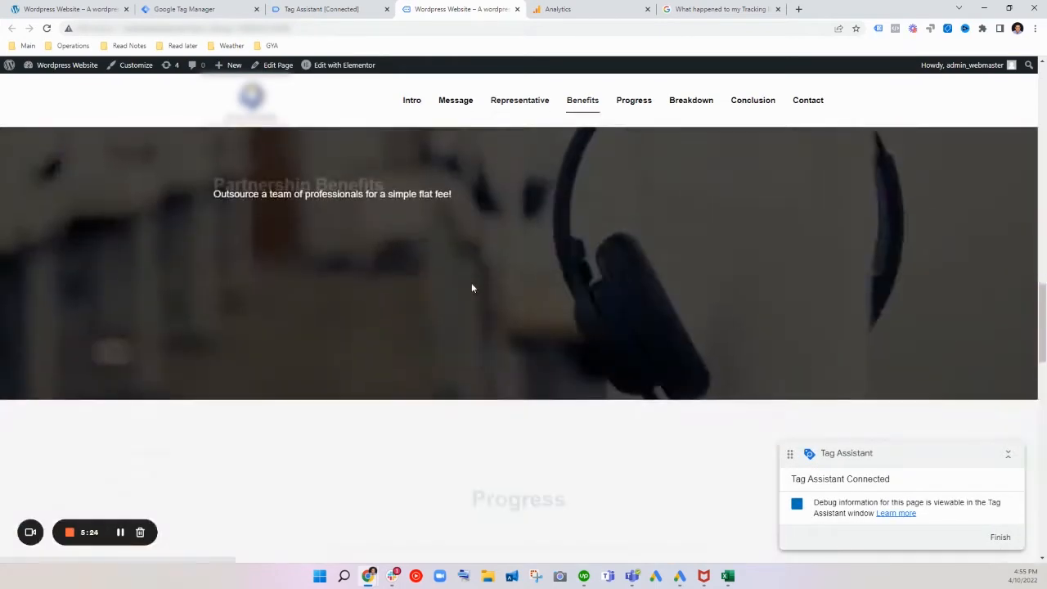
Step: Fill in the website contact form's first name, last name and subject with test, and enter a test e-mail address
{"action": "scroll", "coordinate": [480, 307], "scroll_direction": "down", "scroll_amount": 2}
{"action": "scroll", "coordinate": [491, 339], "scroll_direction": "up", "scroll_amount": 3}
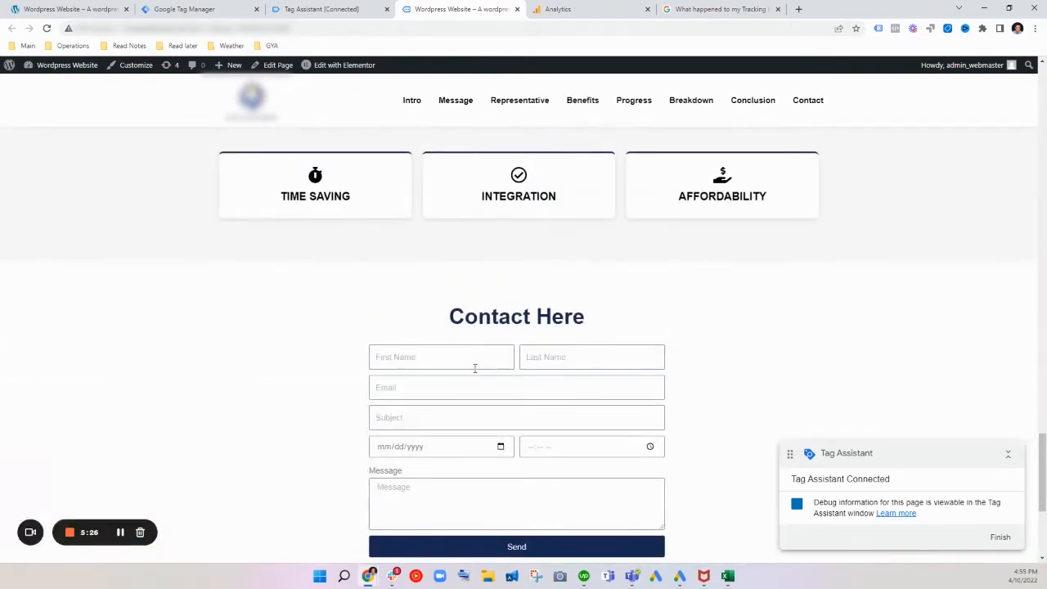
{"action": "left_click", "coordinate": [470, 359]}
{"action": "type", "text": "Test"}
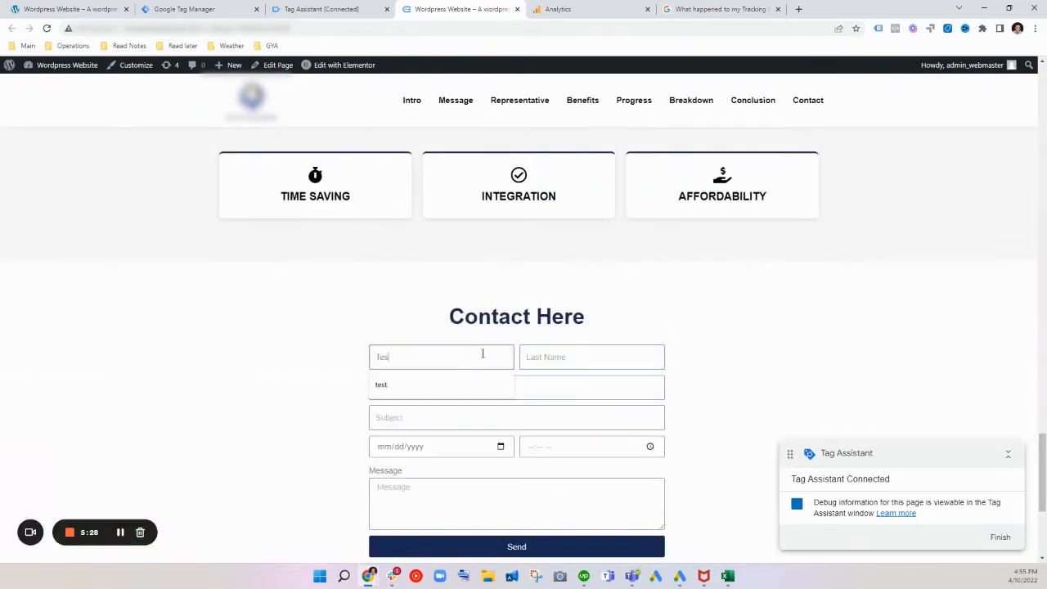
{"action": "left_click", "coordinate": [559, 352]}
{"action": "type", "text": "test"}
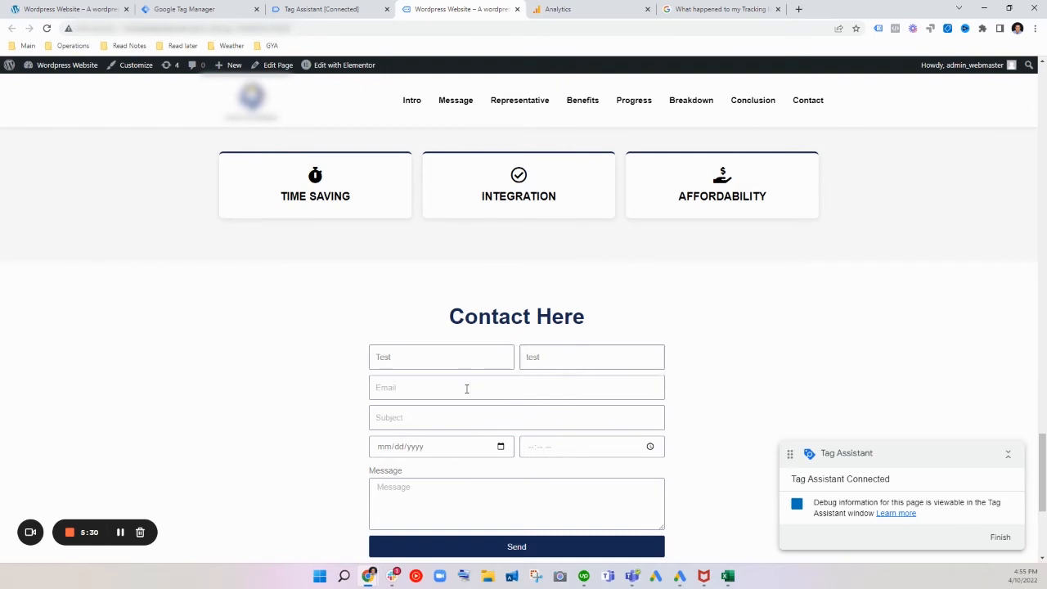
{"action": "left_click", "coordinate": [467, 387]}
{"action": "type", "text": "test@gmail.com"}
{"action": "left_click", "coordinate": [447, 420]}
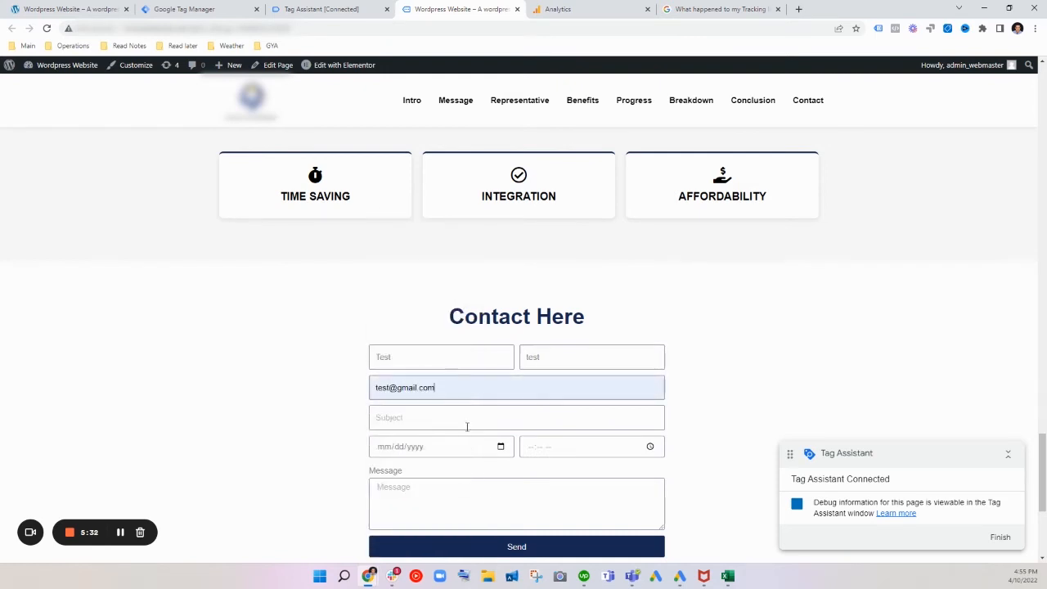
{"action": "left_click", "coordinate": [467, 419]}
{"action": "type", "text": "test"}
Step: Set the contact form's date to 09/09/1234 and its time to 12:12 PM
{"action": "scroll", "coordinate": [485, 405], "scroll_direction": "down", "scroll_amount": 1}
{"action": "left_click", "coordinate": [483, 399]}
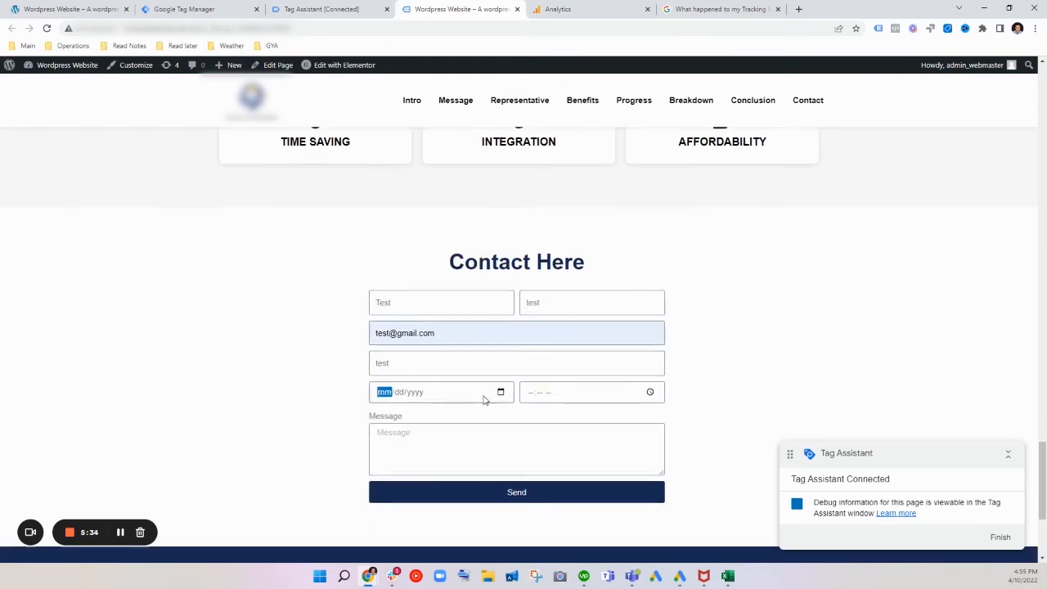
{"action": "type", "text": "09/"}
{"action": "type", "text": "09/000"}
{"action": "type", "text": "1234"}
{"action": "left_click", "coordinate": [536, 394]}
{"action": "type", "text": "1212"}
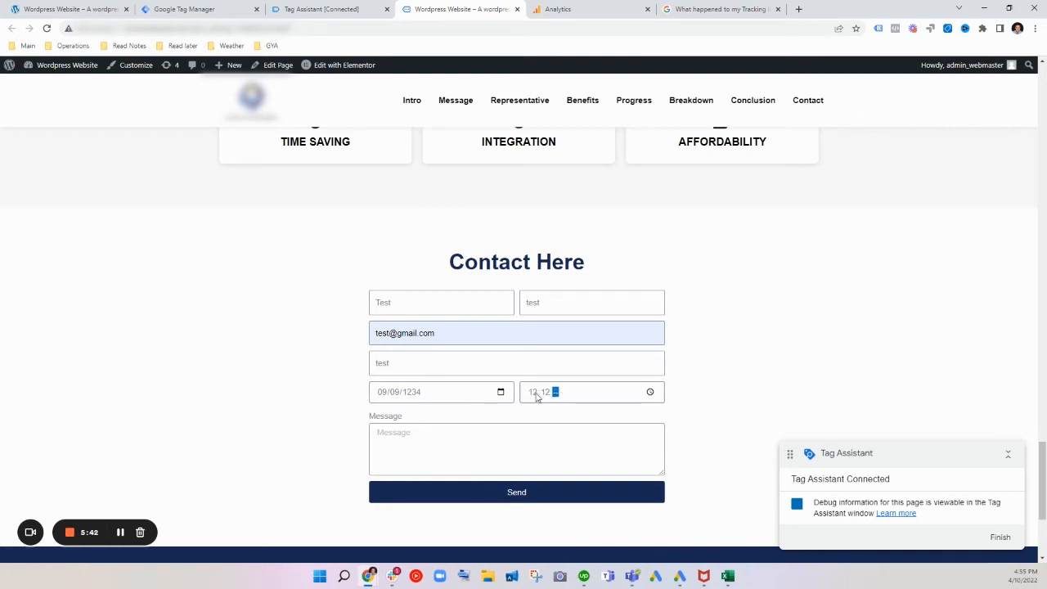
{"action": "type", "text": "p"}
Step: Enter test as the message, send the contact form and highlight the confirmation text below it
{"action": "left_click", "coordinate": [533, 432]}
{"action": "type", "text": "test"}
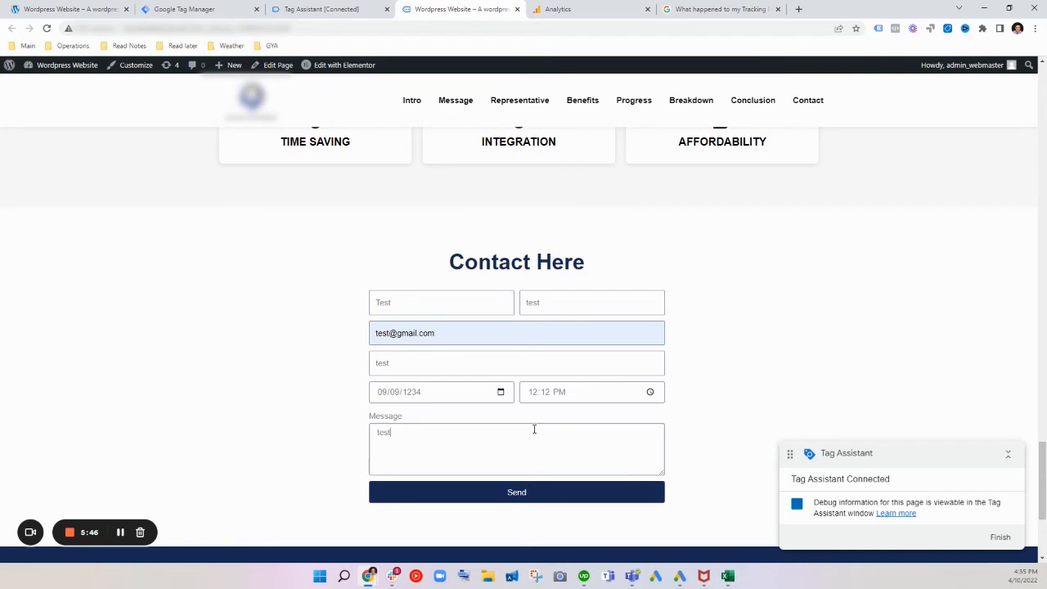
{"action": "left_click", "coordinate": [528, 495]}
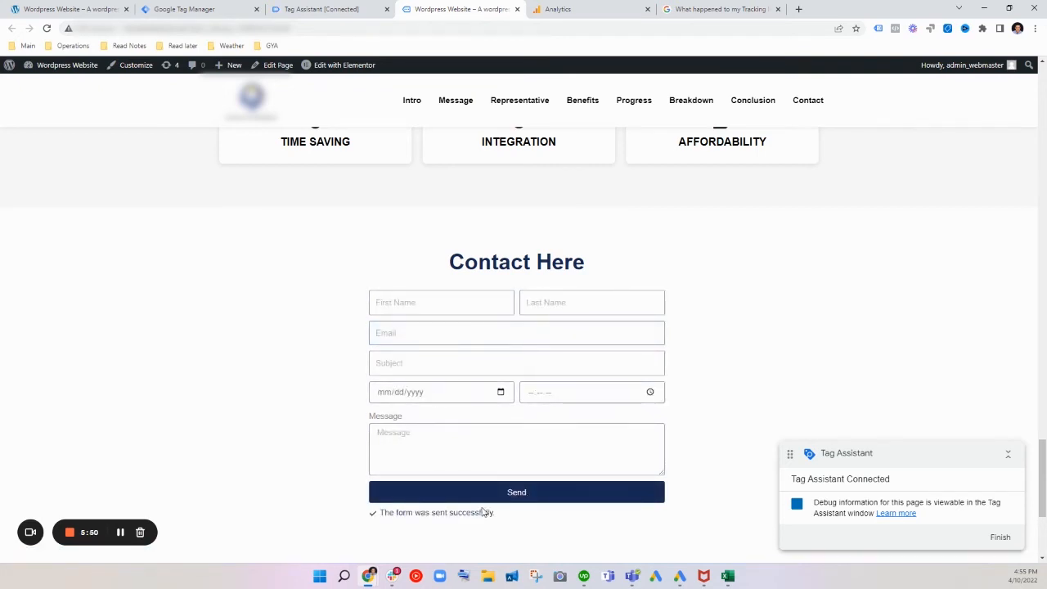
{"action": "left_click_drag", "start_coordinate": [503, 517], "coordinate": [411, 507]}
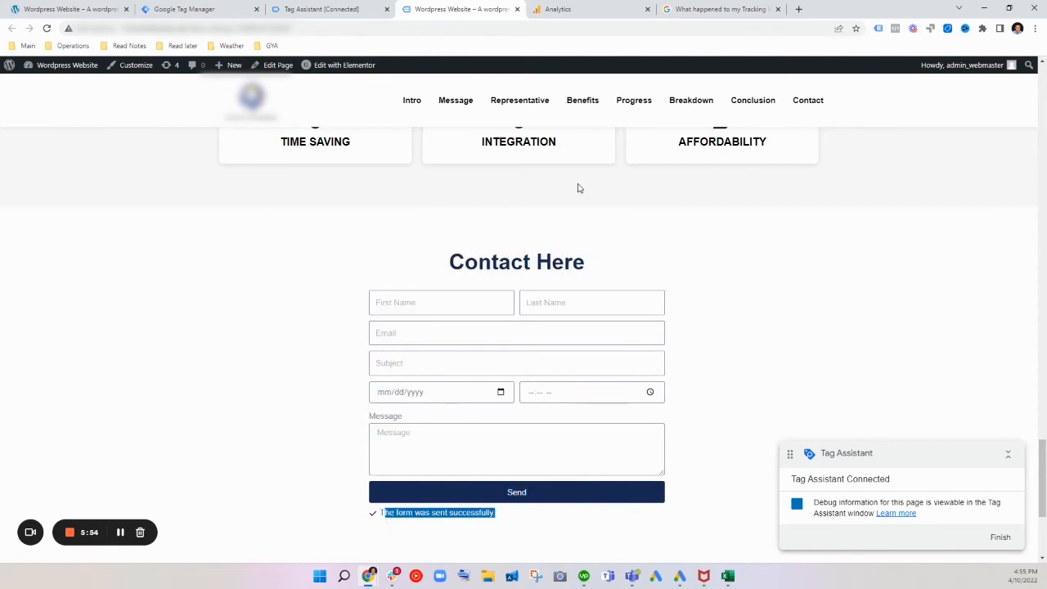
Step: Switch to Tag Assistant, continue to the summary and examine the fired Google Ads Contact CVR tag's details and firing trigger
{"action": "left_click", "coordinate": [330, 10]}
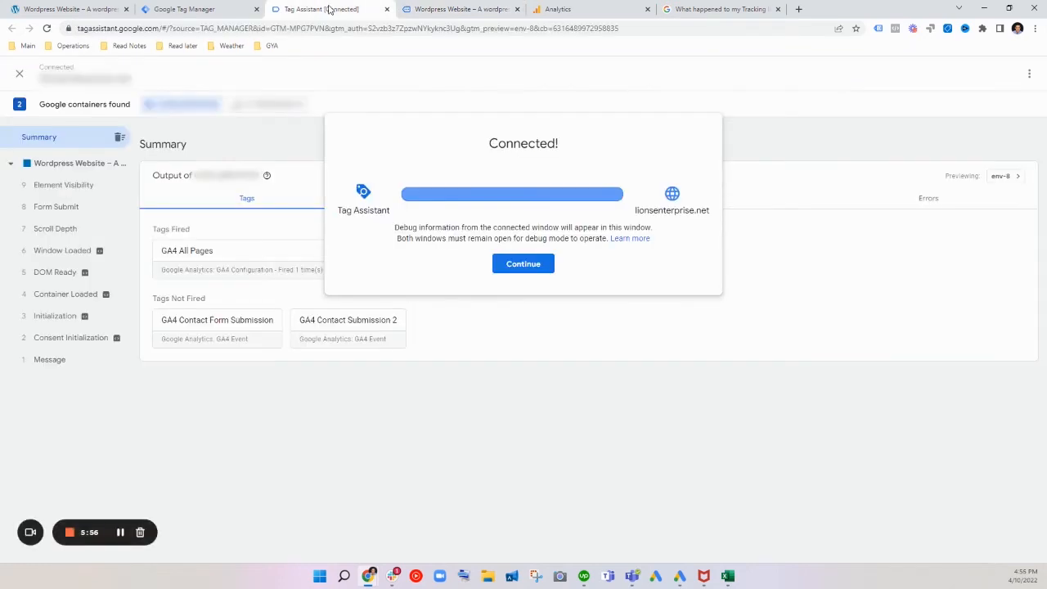
{"action": "left_click", "coordinate": [519, 268]}
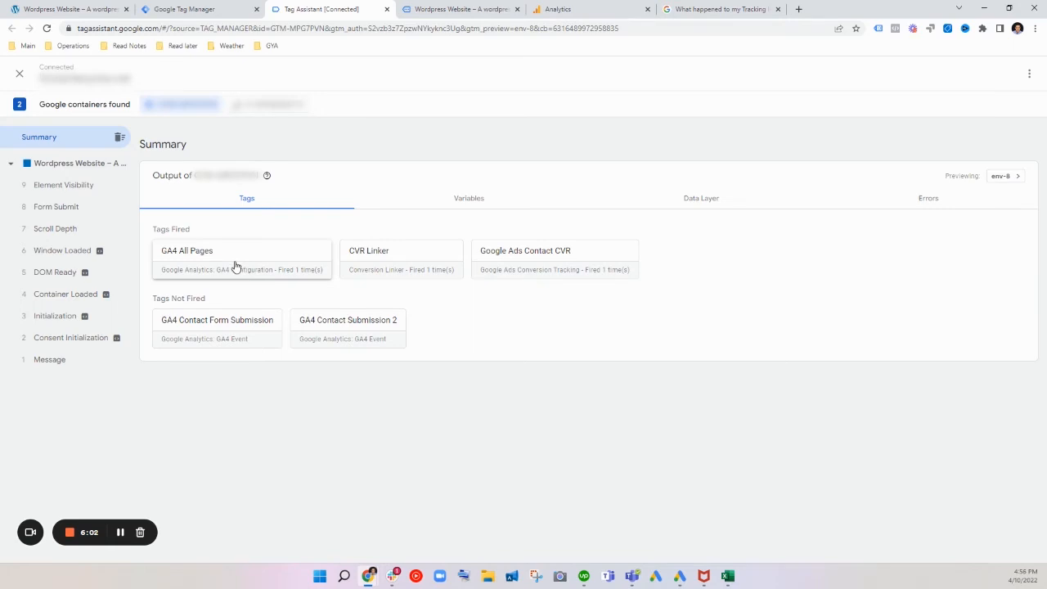
{"action": "left_click", "coordinate": [615, 267]}
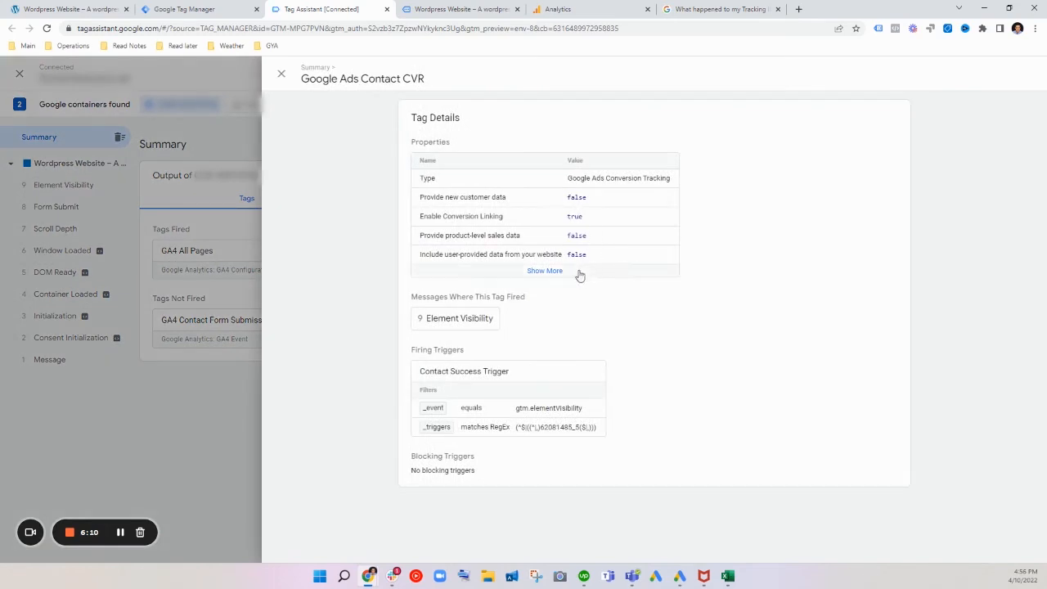
{"action": "left_click", "coordinate": [121, 533]}
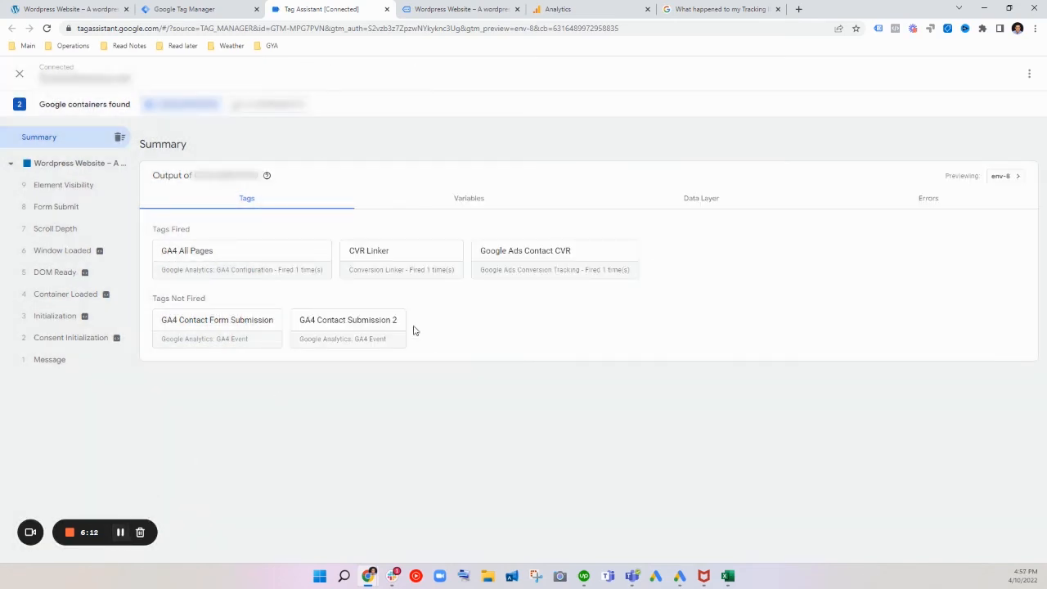
{"action": "left_click", "coordinate": [567, 258]}
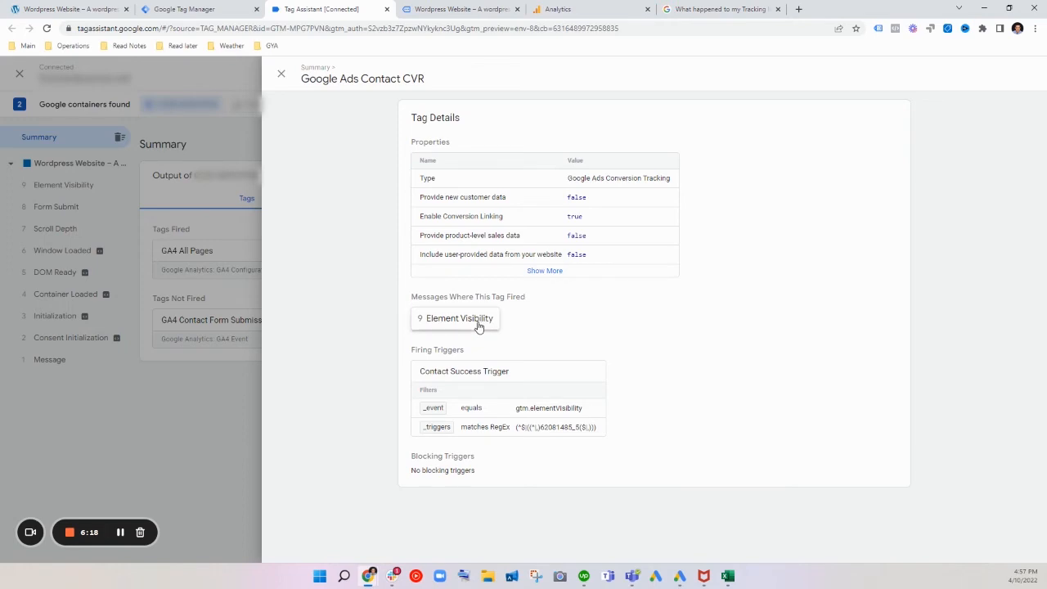
{"action": "left_click", "coordinate": [235, 308]}
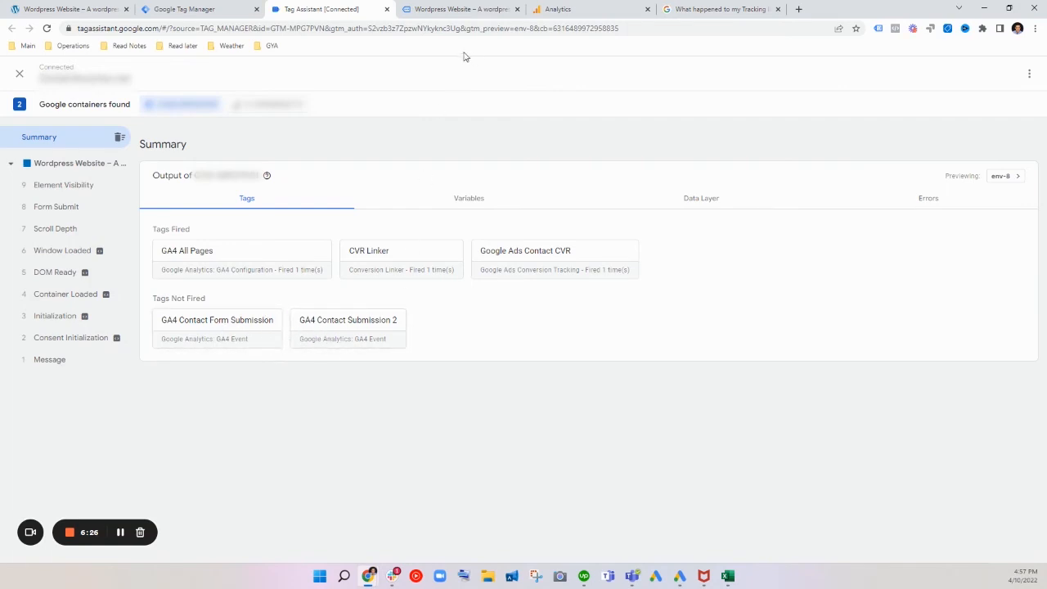
Step: Switch to Tag Manager and review the Google Ads Contact CVR tag and the configuration of its Contact Success Trigger
{"action": "left_click", "coordinate": [253, 7]}
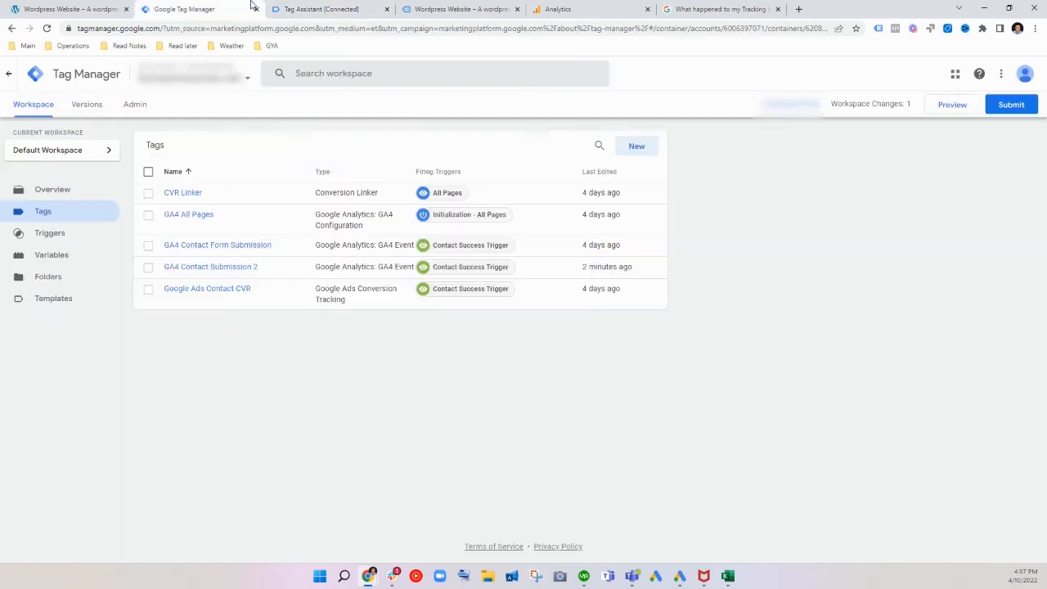
{"action": "left_click", "coordinate": [231, 297]}
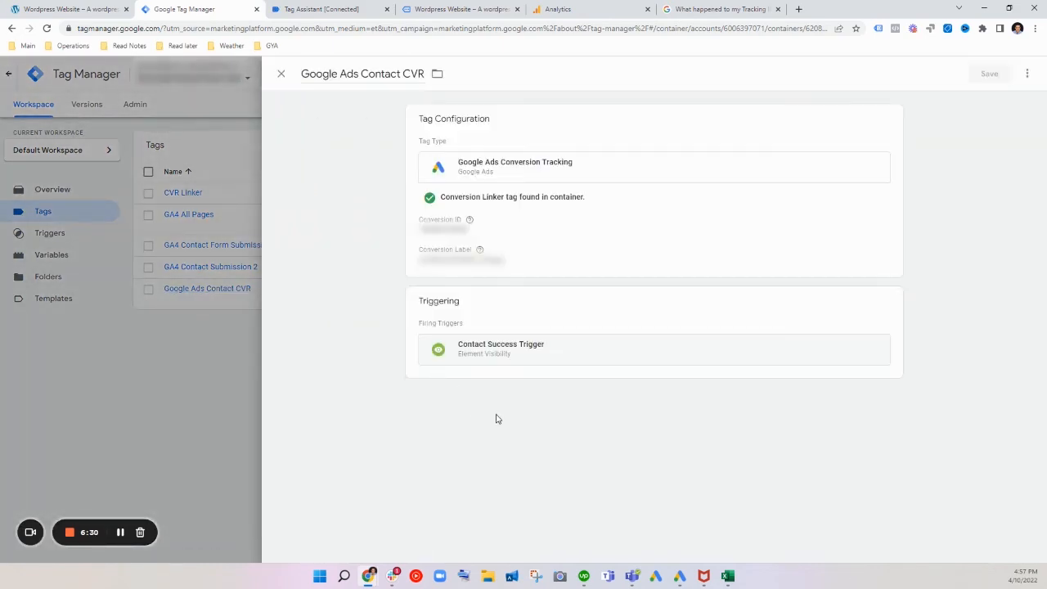
{"action": "left_click", "coordinate": [505, 354]}
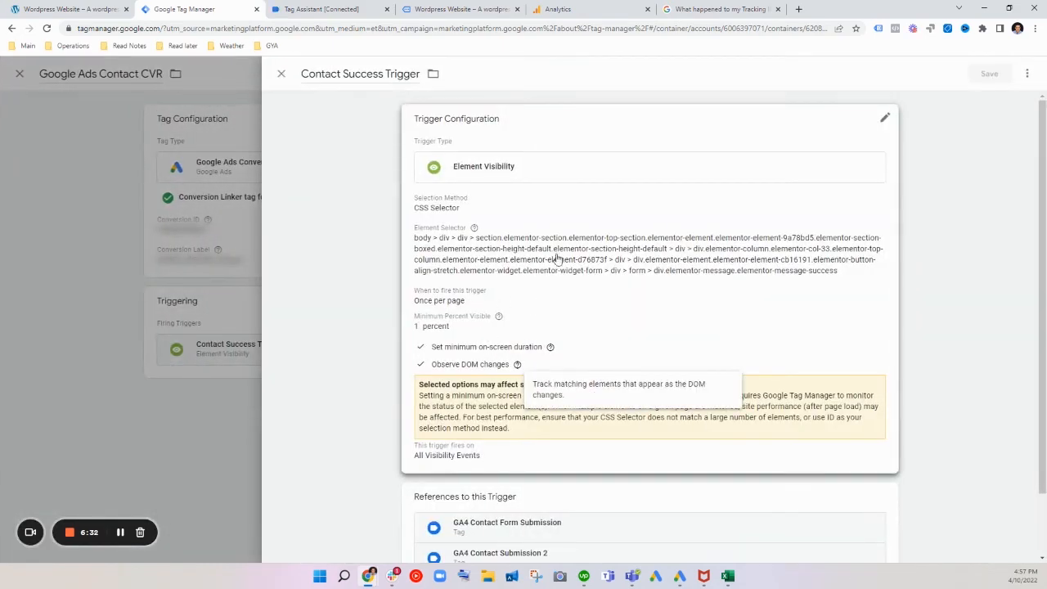
{"action": "scroll", "coordinate": [533, 362], "scroll_direction": "down", "scroll_amount": 2}
{"action": "scroll", "coordinate": [532, 360], "scroll_direction": "up", "scroll_amount": 2}
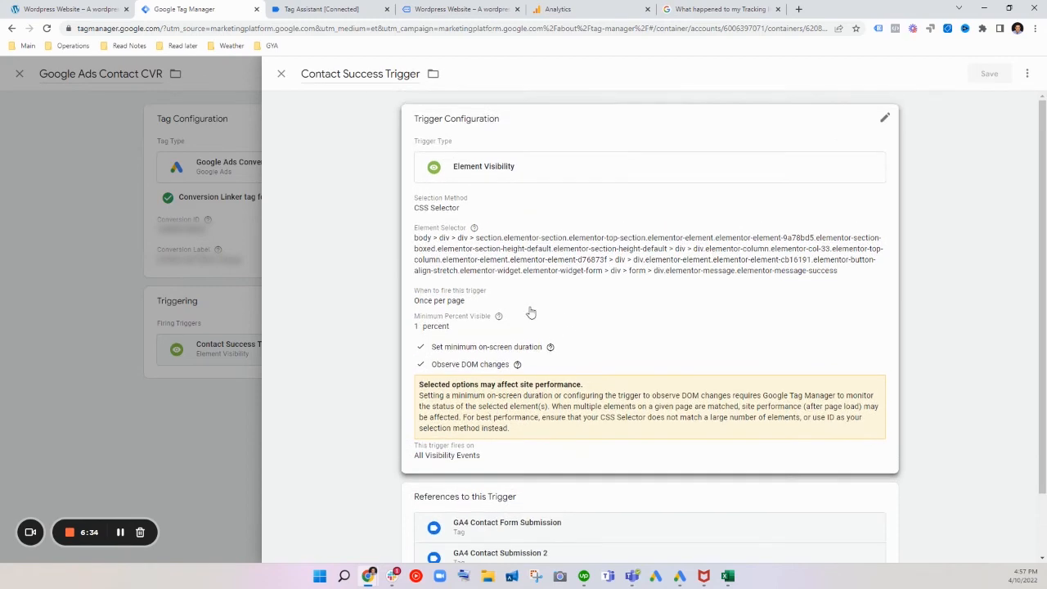
{"action": "left_click", "coordinate": [282, 75]}
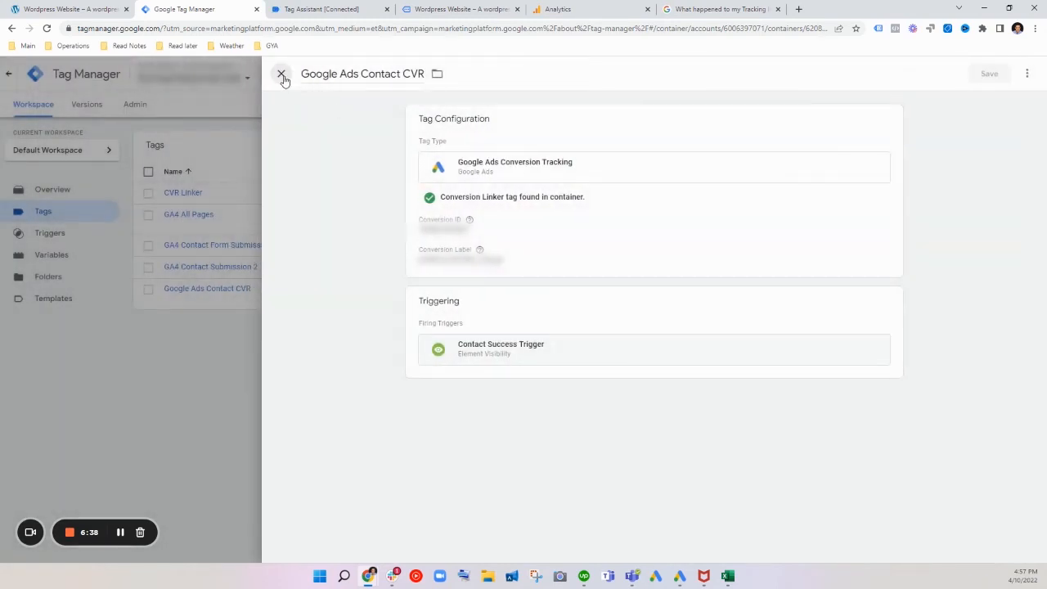
{"action": "left_click", "coordinate": [282, 75]}
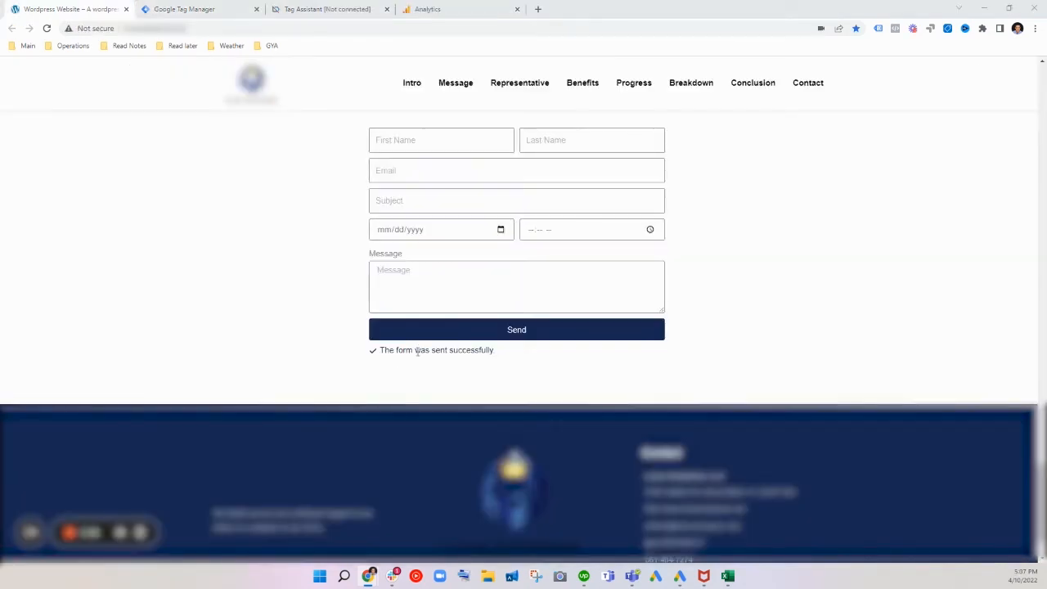
Step: On the website, highlight the form's success message, then add /thank-you to the page address and copy that path
{"action": "left_click_drag", "start_coordinate": [498, 409], "coordinate": [377, 413]}
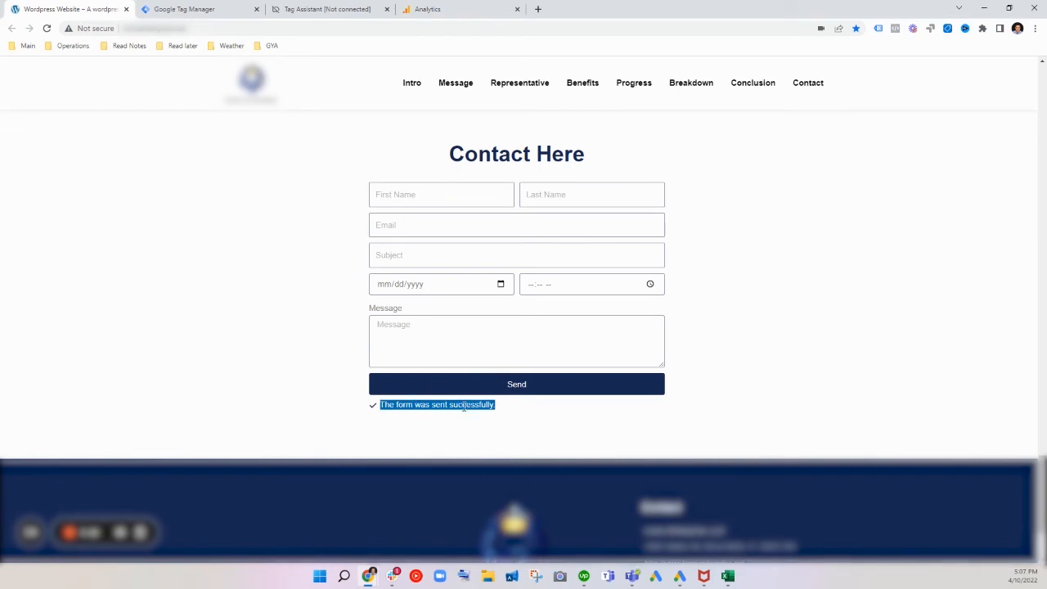
{"action": "left_click", "coordinate": [284, 31]}
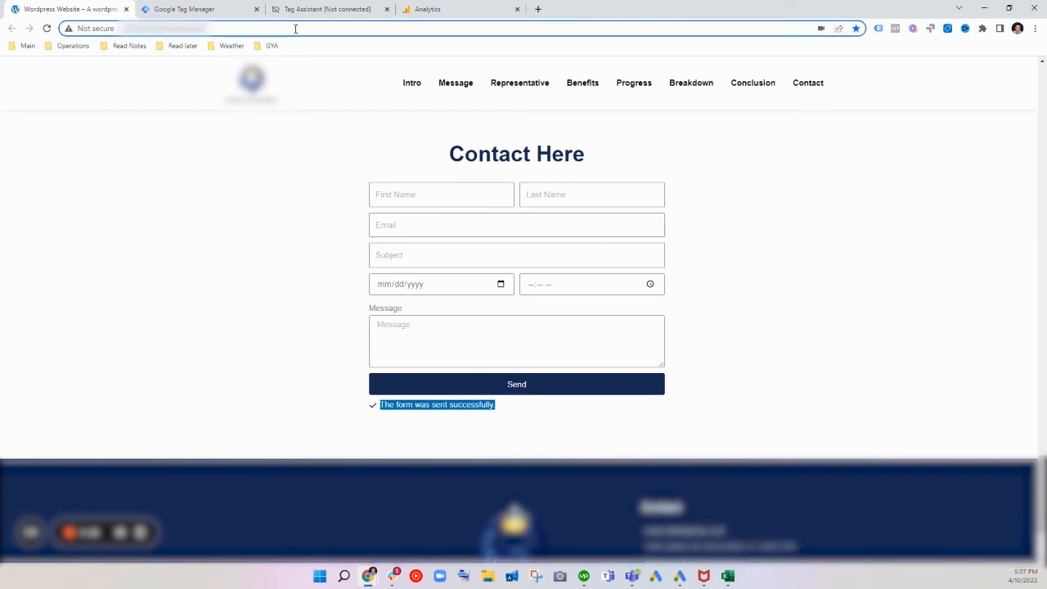
{"action": "left_click", "coordinate": [295, 29]}
{"action": "type", "text": "/th"}
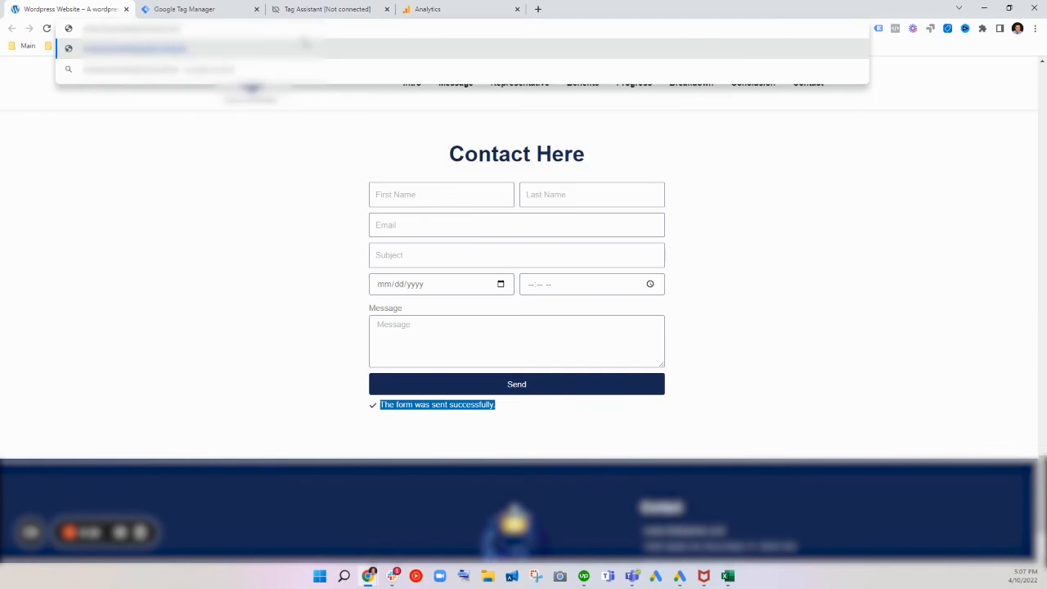
{"action": "type", "text": "an"}
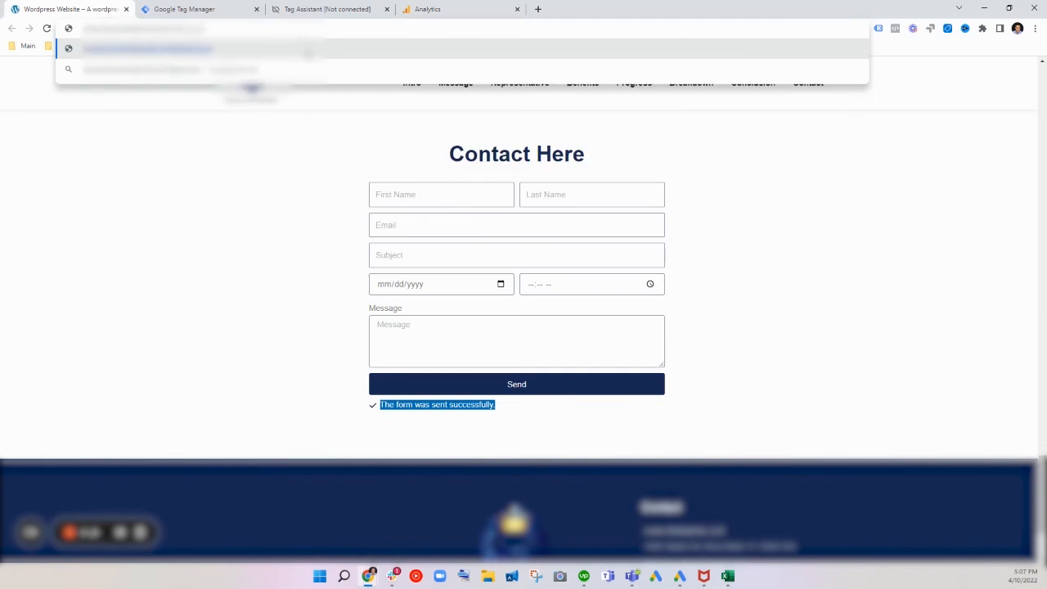
{"action": "left_click", "coordinate": [330, 186]}
{"action": "left_click_drag", "start_coordinate": [197, 28], "coordinate": [161, 36]}
{"action": "left_click", "coordinate": [230, 214]}
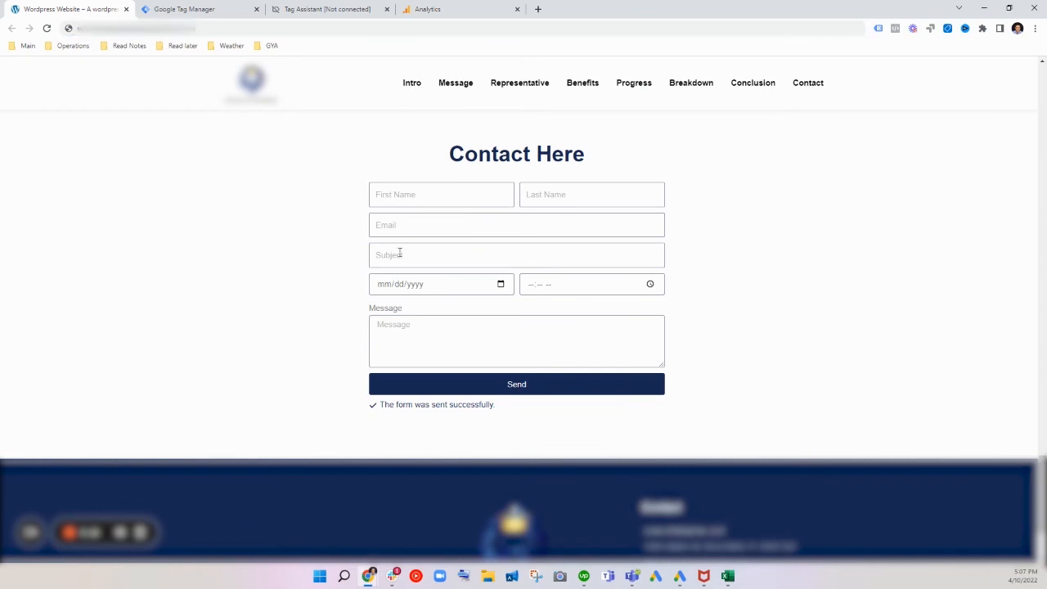
Step: Create a new trigger in Tag Manager and name it /thank-you Submit
{"action": "left_click", "coordinate": [234, 9]}
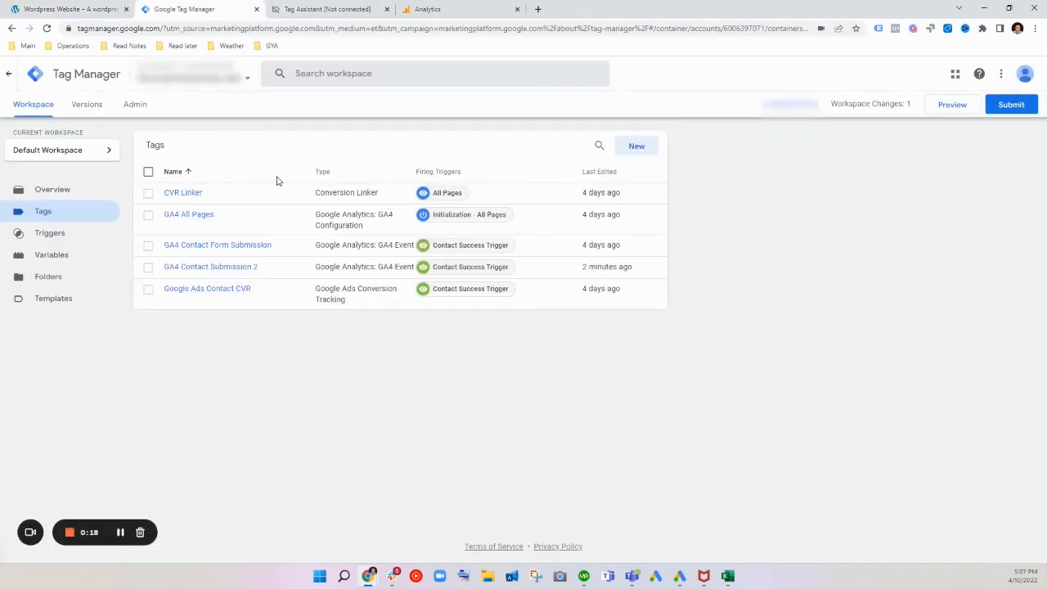
{"action": "left_click", "coordinate": [90, 236]}
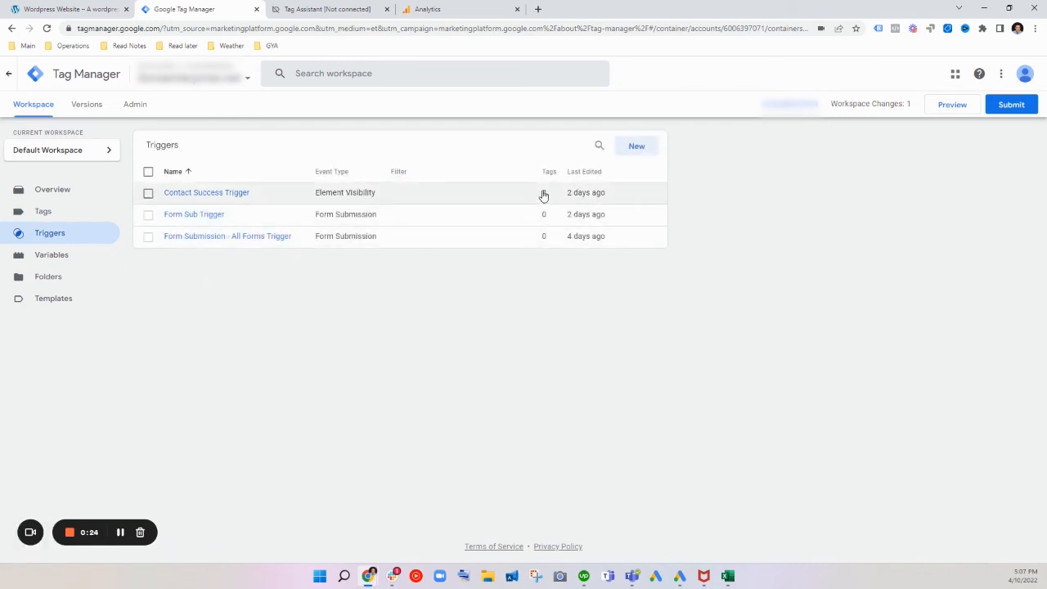
{"action": "left_click", "coordinate": [633, 147]}
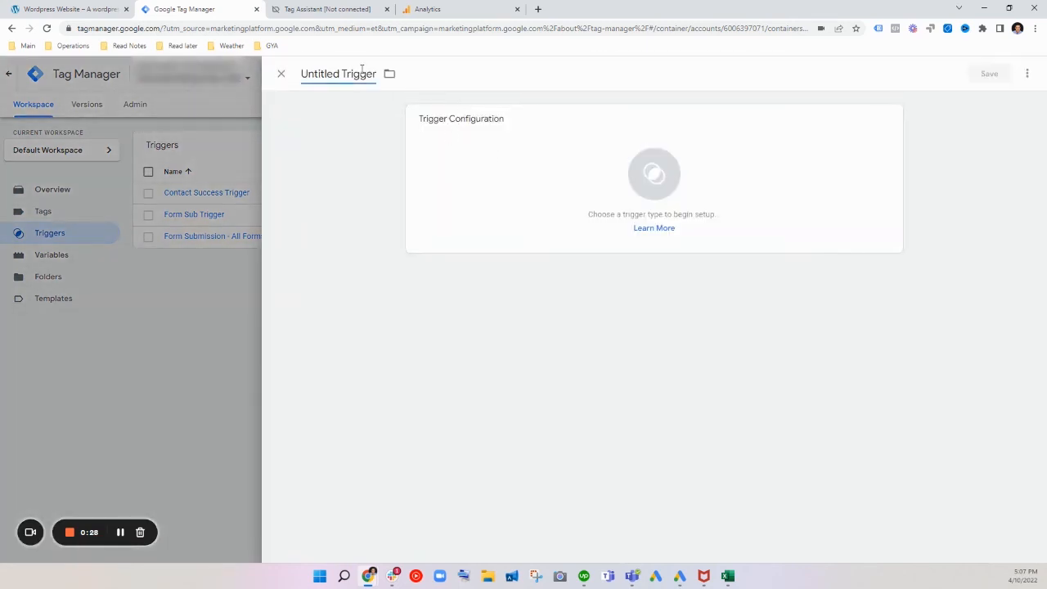
{"action": "left_click", "coordinate": [365, 72]}
{"action": "type", "text": "/thank-you"}
{"action": "key", "text": "ctrl+a"}
{"action": "type", "text": "/thank-you"}
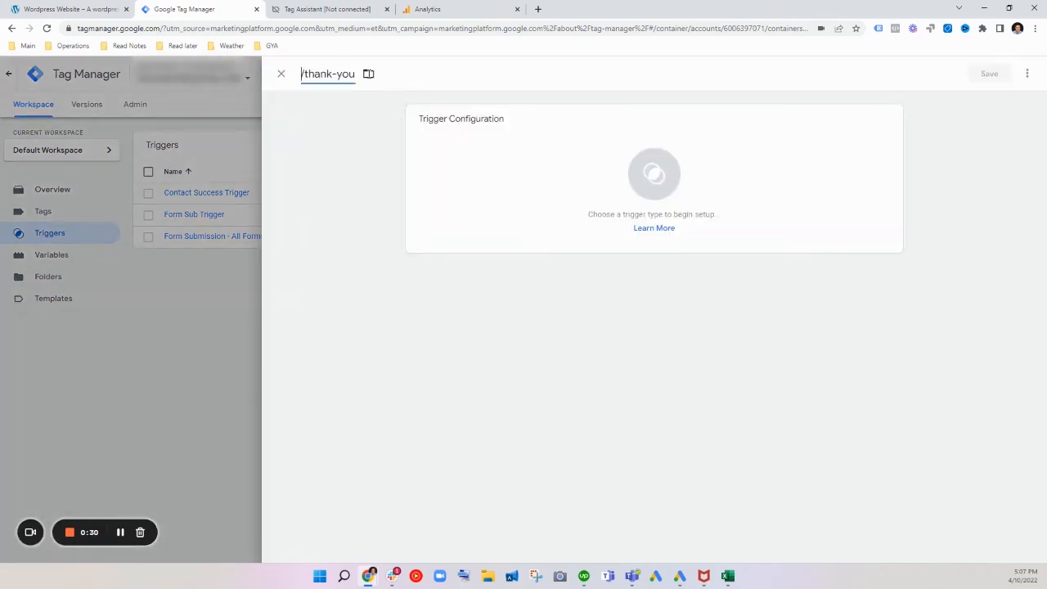
{"action": "type", "text": "$"}
{"action": "type", "text": "ubm"}
{"action": "type", "text": "it"}
Step: Set the /thank-you Submit trigger's type to Page View
{"action": "left_click", "coordinate": [533, 155]}
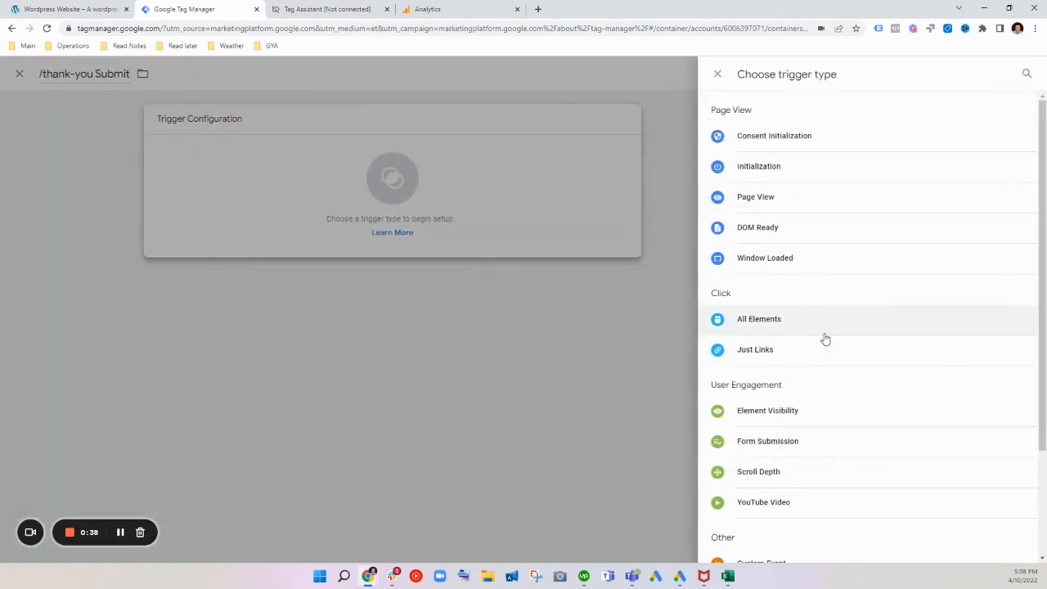
{"action": "scroll", "coordinate": [824, 338], "scroll_direction": "down", "scroll_amount": 1}
{"action": "scroll", "coordinate": [851, 370], "scroll_direction": "down", "scroll_amount": 1}
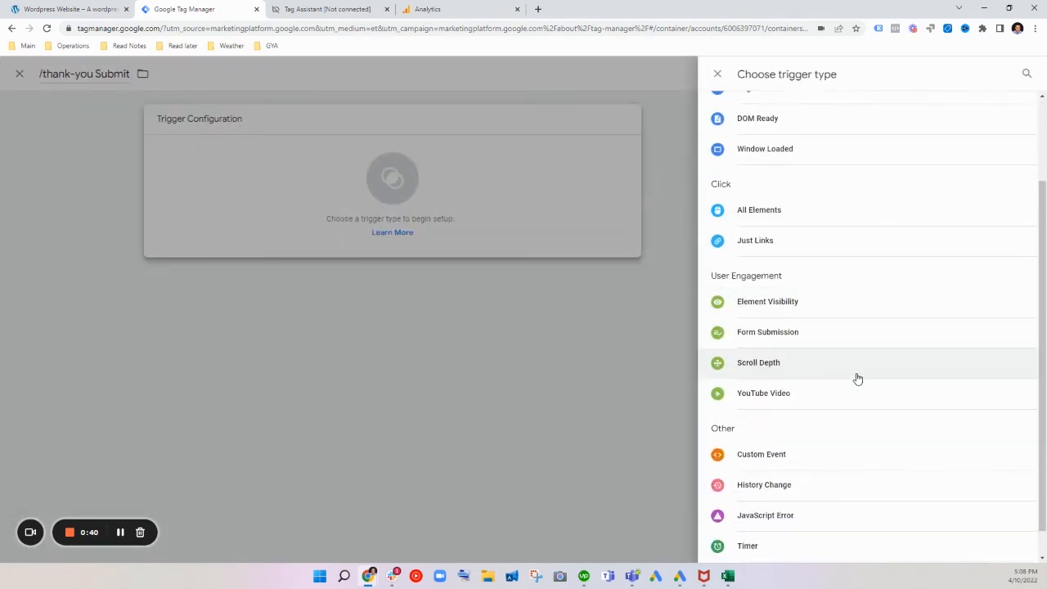
{"action": "scroll", "coordinate": [822, 241], "scroll_direction": "up", "scroll_amount": 2}
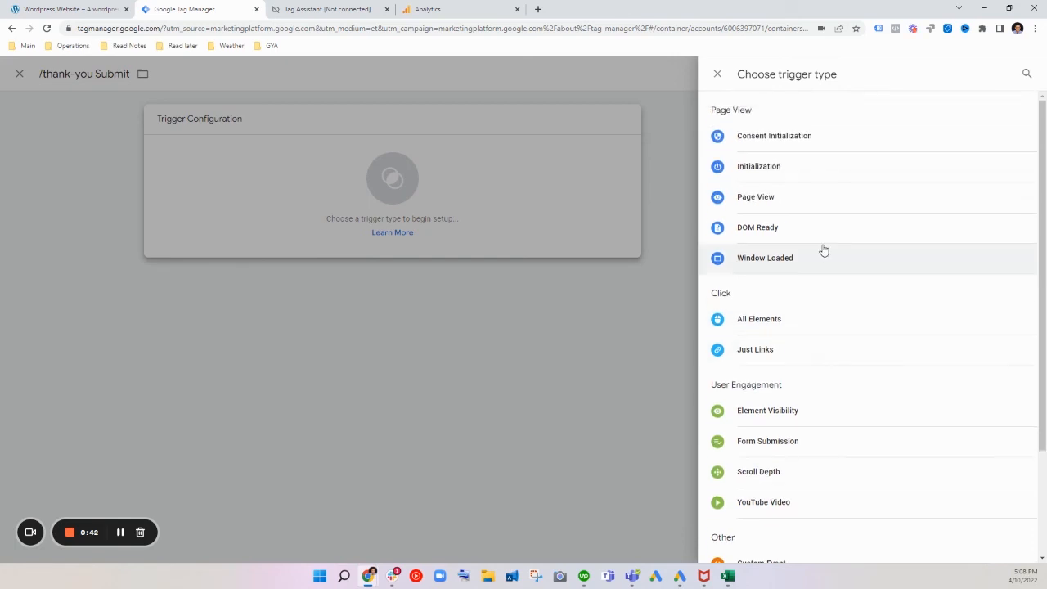
{"action": "left_click", "coordinate": [806, 201]}
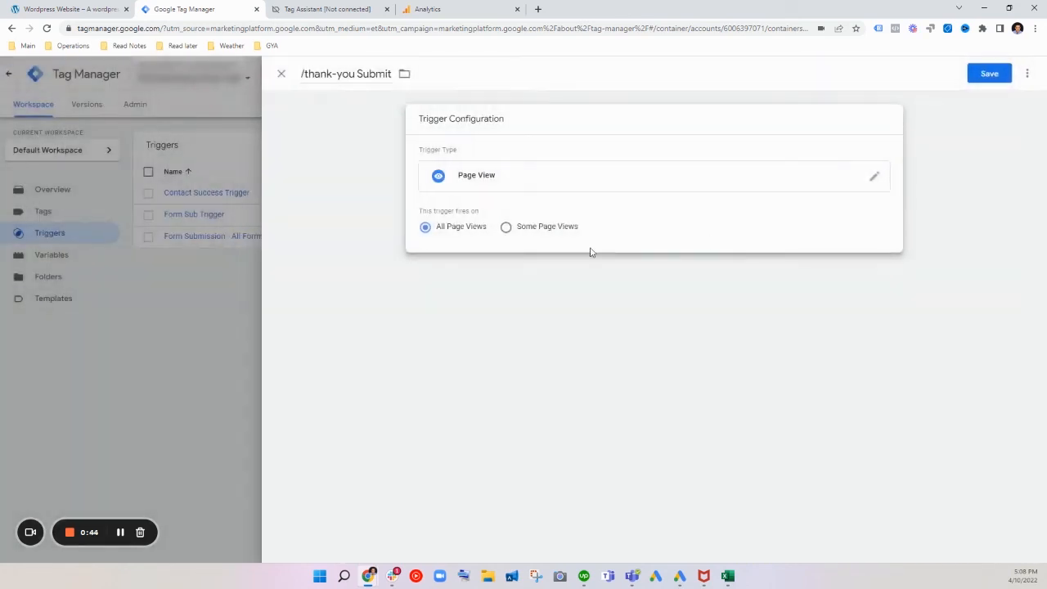
Step: Make the trigger fire only on some page views where Page URL contains /thank-you, and save it
{"action": "left_click", "coordinate": [536, 229]}
{"action": "left_click", "coordinate": [508, 275]}
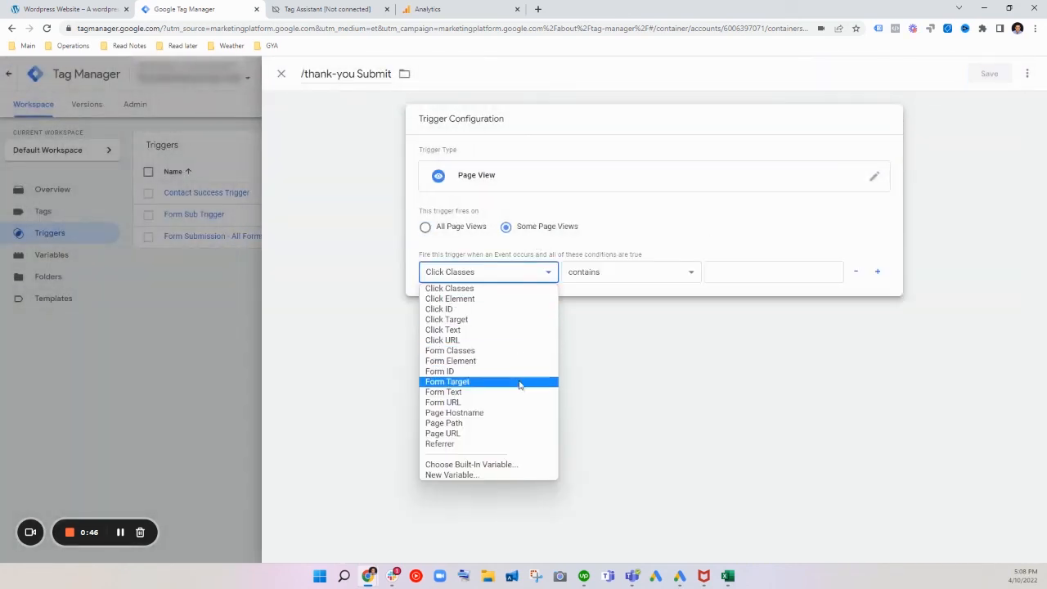
{"action": "left_click", "coordinate": [521, 435]}
{"action": "left_click", "coordinate": [713, 275]}
{"action": "type", "text": "/thank-you"}
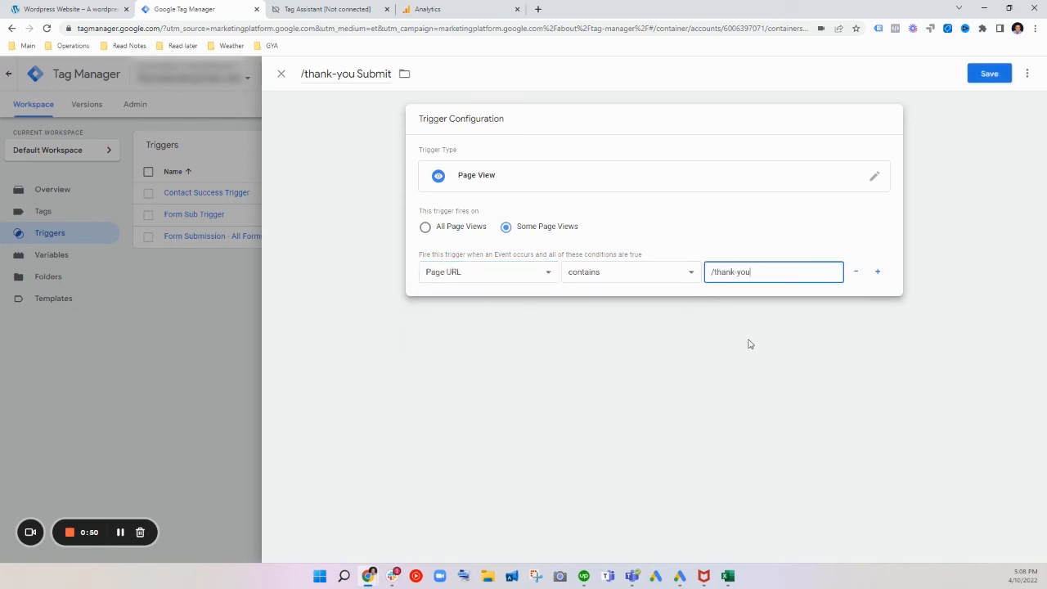
{"action": "left_click", "coordinate": [750, 315]}
{"action": "left_click", "coordinate": [983, 72]}
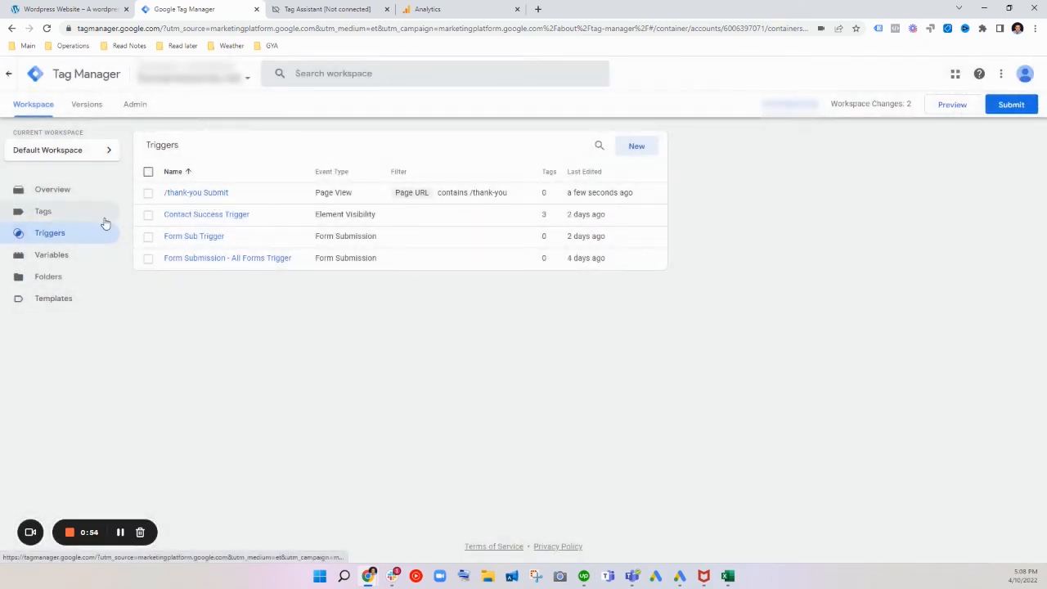
Step: Create a new tag and name it Contact Form Submit 3
{"action": "left_click", "coordinate": [103, 216]}
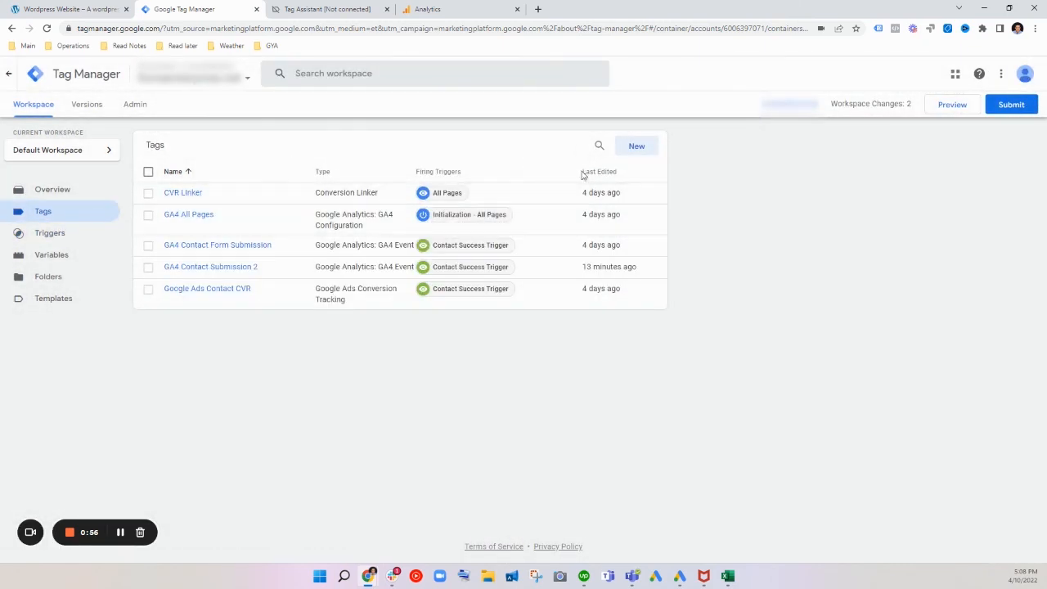
{"action": "left_click", "coordinate": [637, 146]}
{"action": "left_click", "coordinate": [343, 75]}
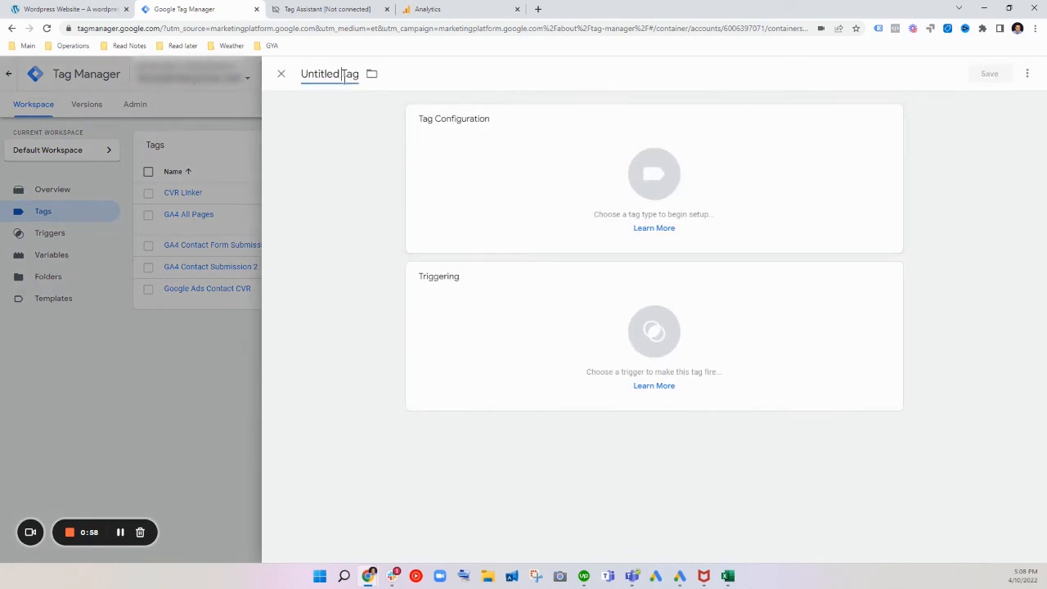
{"action": "key", "text": "ctrl+a"}
{"action": "type", "text": "Contact Form Submi"}
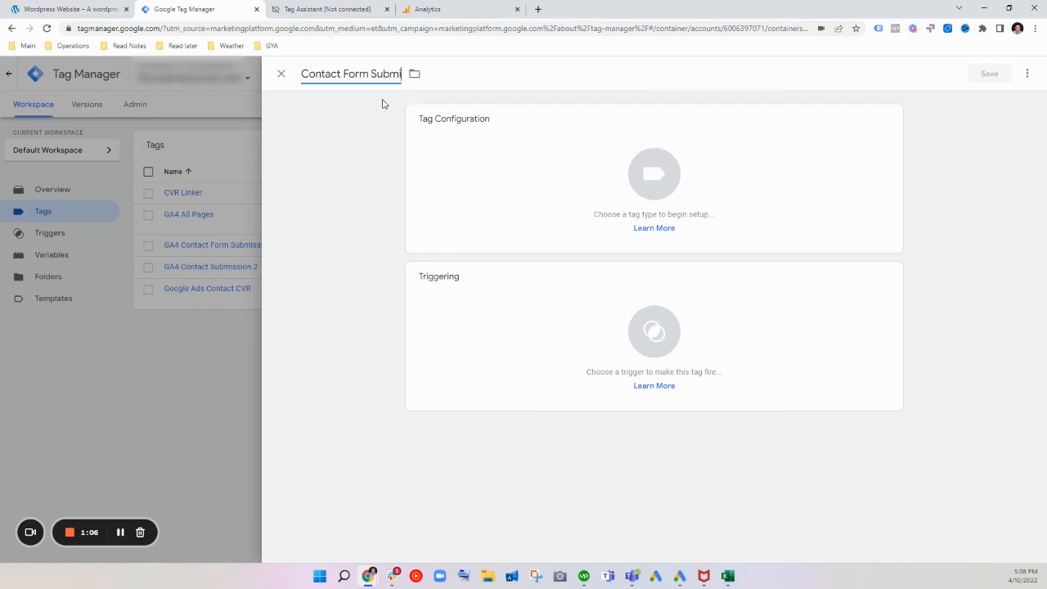
{"action": "type", "text": "t 3"}
Step: Make the tag a Google Analytics: GA4 Event with its configuration tag set to None - Manually Set ID
{"action": "left_click", "coordinate": [554, 175]}
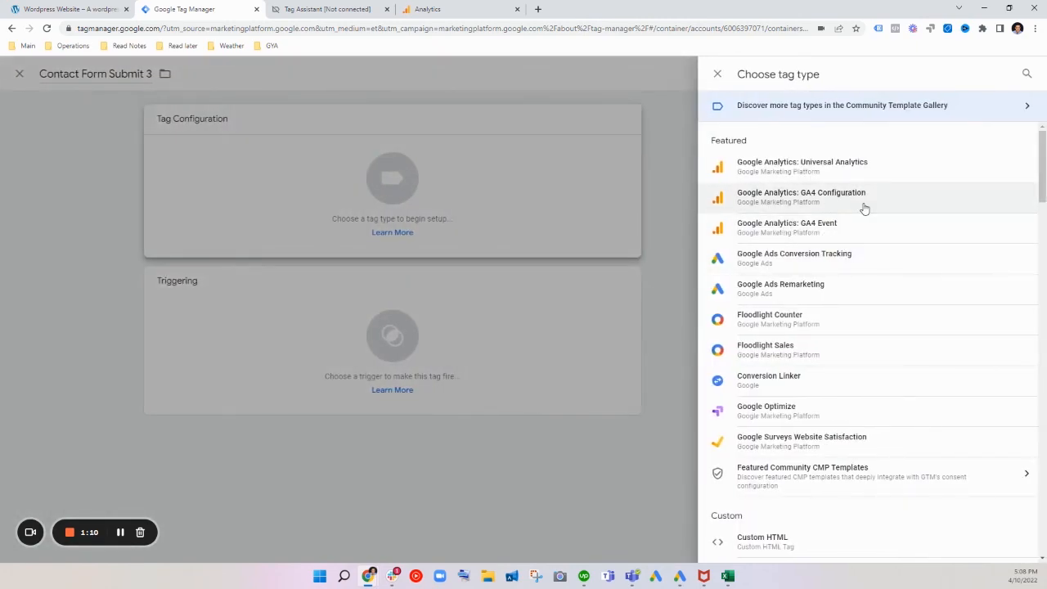
{"action": "left_click", "coordinate": [872, 232]}
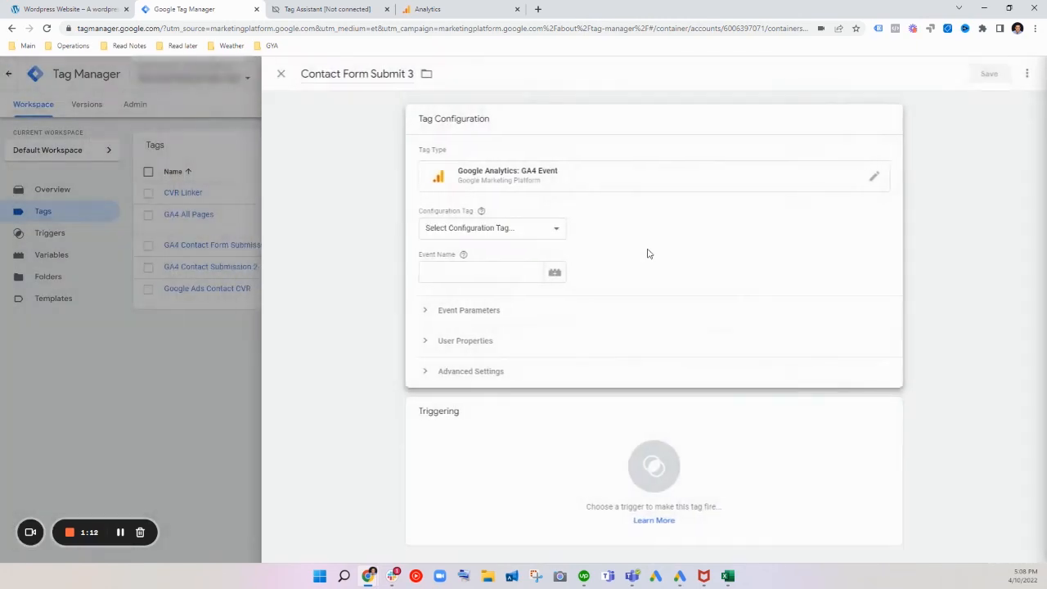
{"action": "left_click", "coordinate": [515, 232]}
{"action": "left_click", "coordinate": [507, 258]}
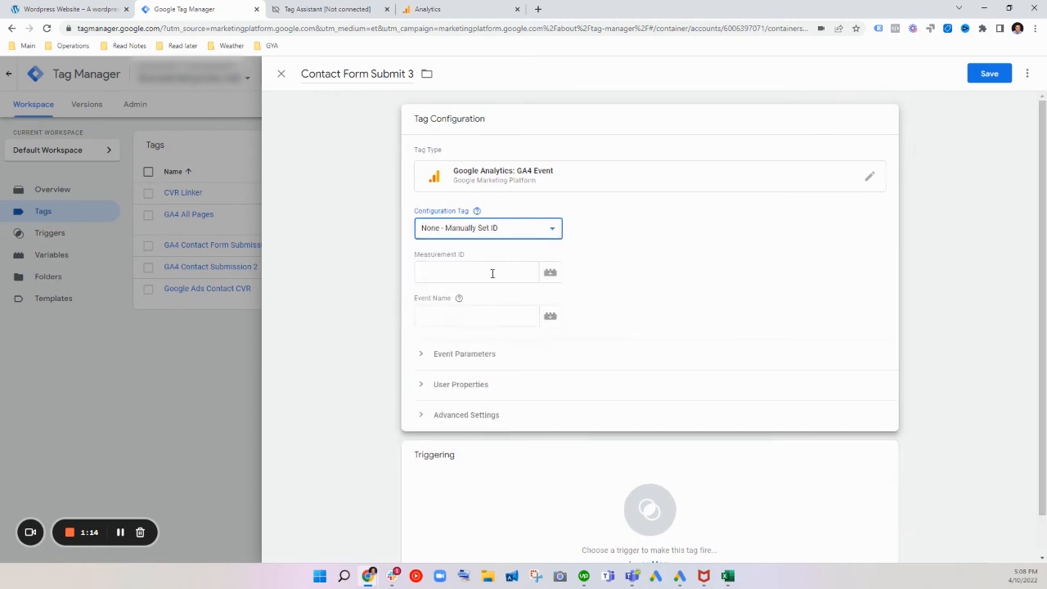
Step: Paste the GA4 measurement ID into the tag and set the event name to ThankYou_page
{"action": "left_click", "coordinate": [493, 273]}
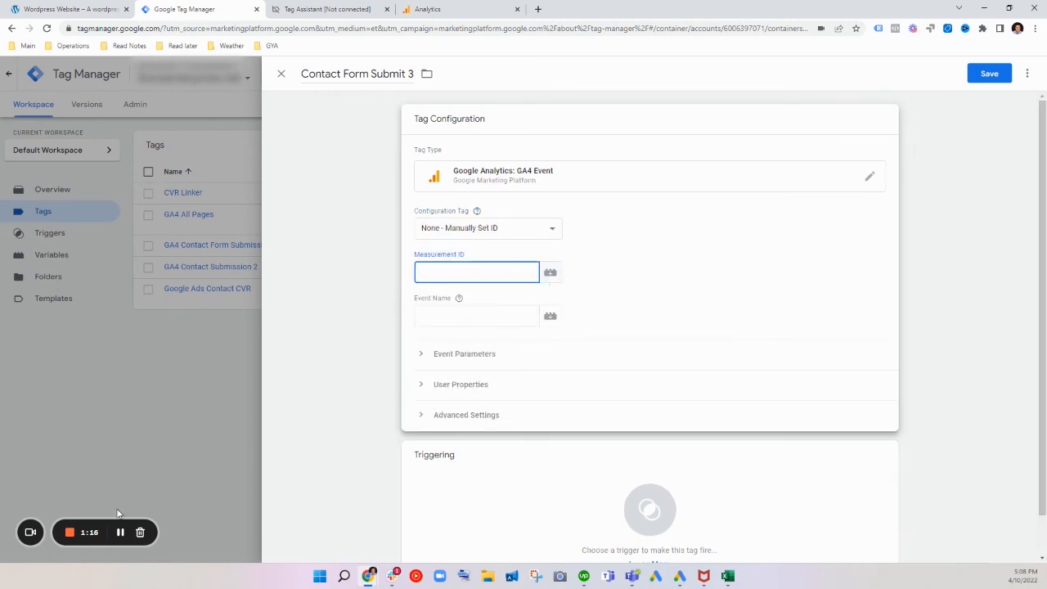
{"action": "left_click", "coordinate": [504, 208]}
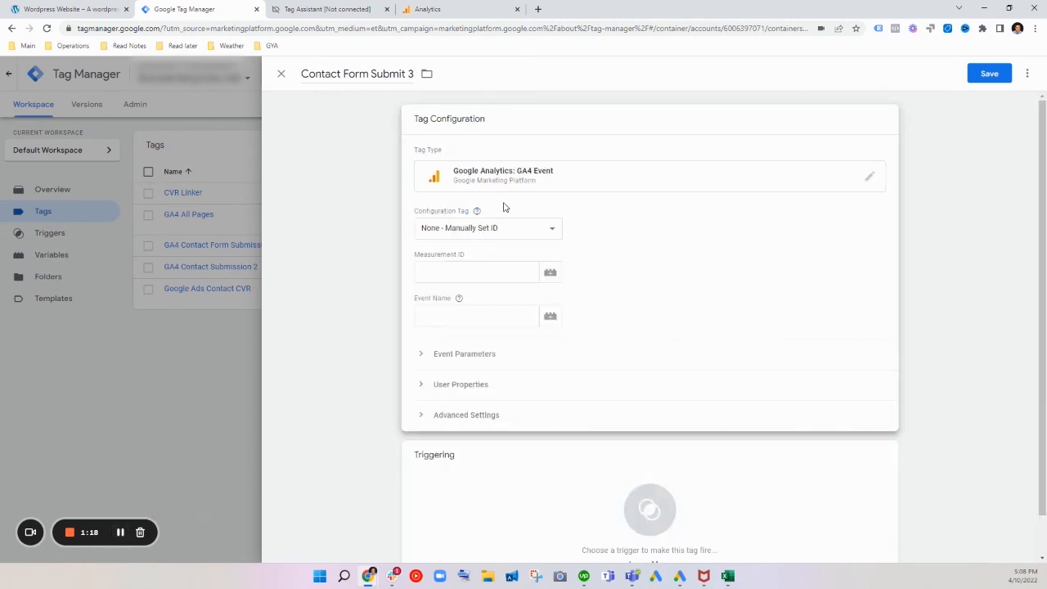
{"action": "left_click", "coordinate": [499, 271]}
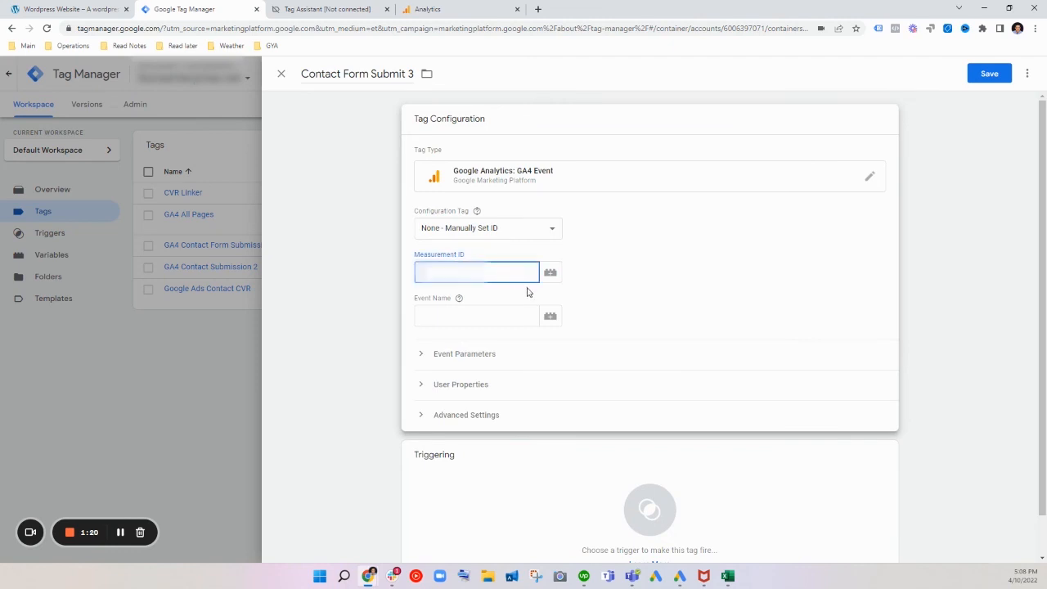
{"action": "key", "text": "ctrl+v"}
{"action": "left_click", "coordinate": [502, 314]}
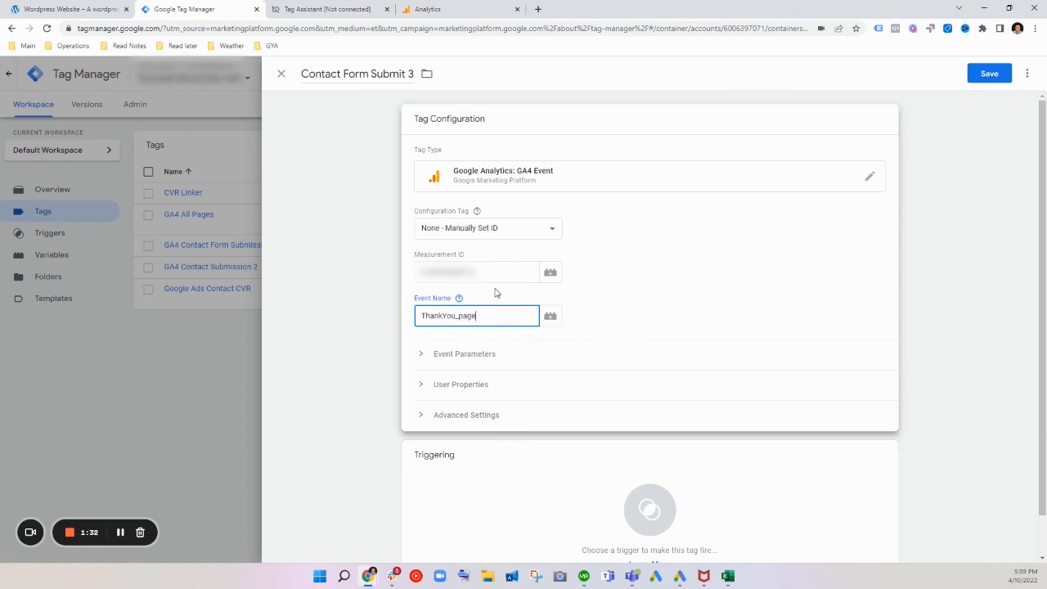
Step: Assign /thank-you Submit as the tag's firing trigger and save the tag
{"action": "scroll", "coordinate": [508, 441], "scroll_direction": "down", "scroll_amount": 1}
{"action": "left_click", "coordinate": [528, 451]}
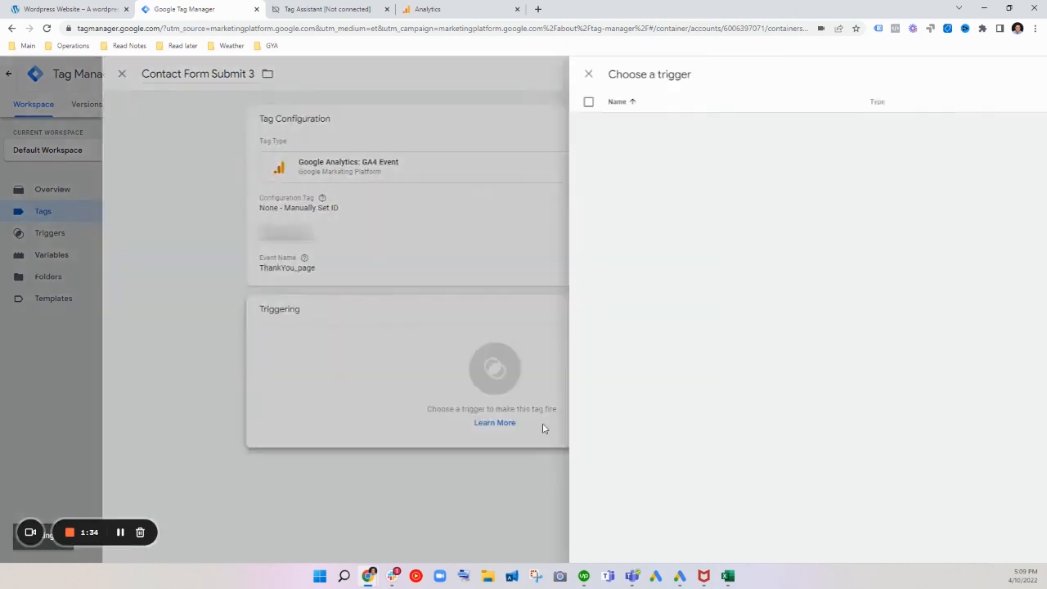
{"action": "left_click", "coordinate": [418, 126]}
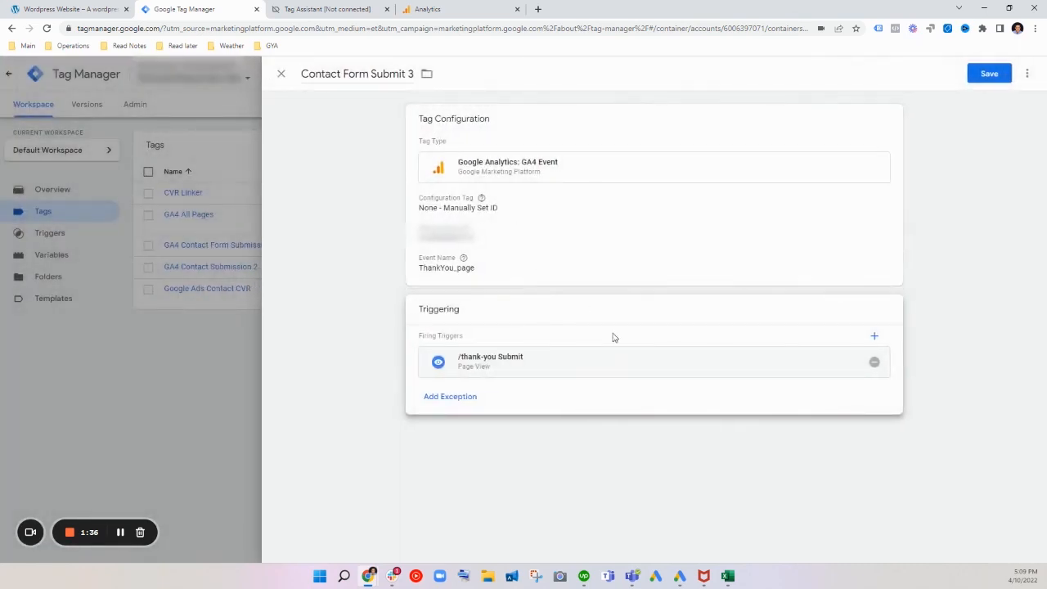
{"action": "left_click", "coordinate": [986, 72]}
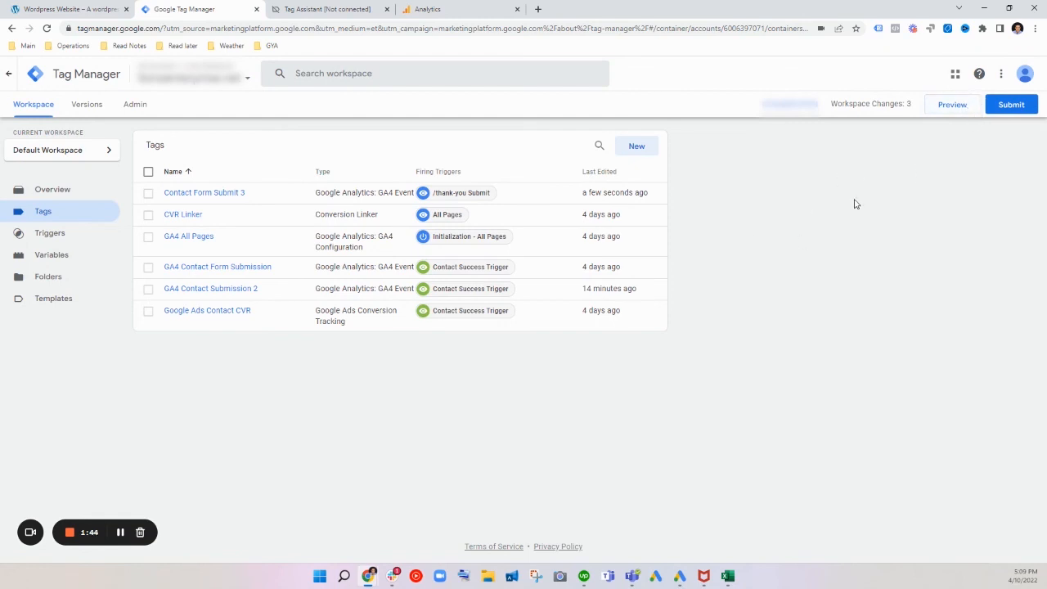
Step: Look over the Tag Assistant summary and the Tag Manager tags list, then switch to Analytics
{"action": "left_click", "coordinate": [336, 9]}
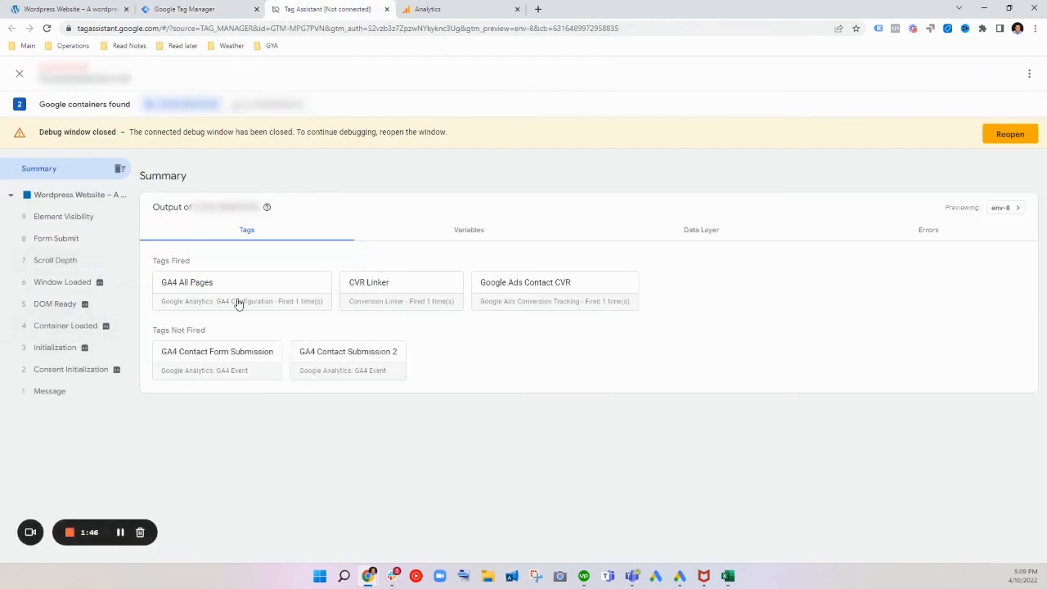
{"action": "left_click", "coordinate": [231, 6]}
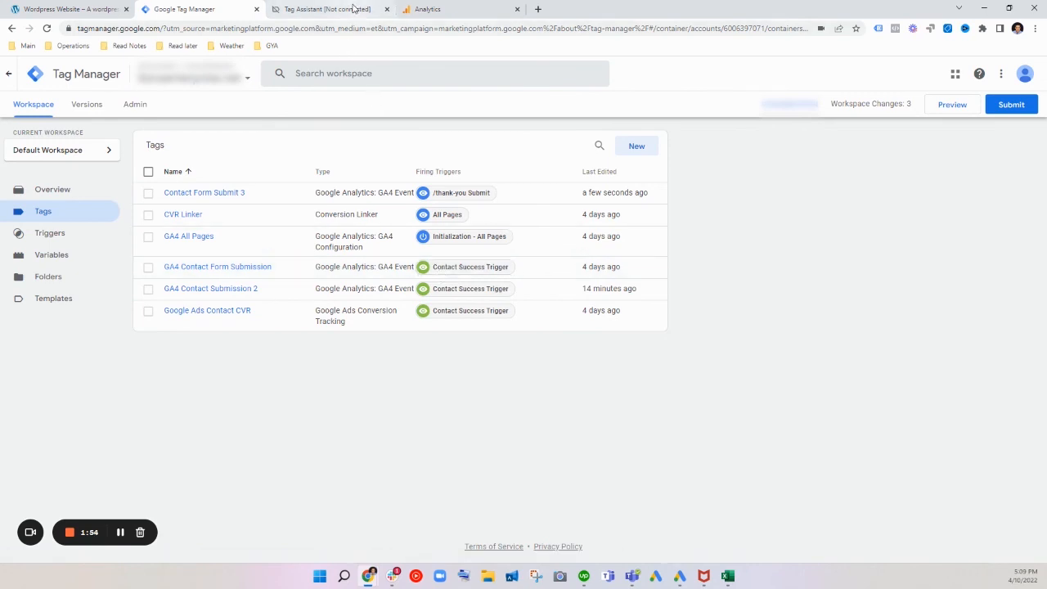
{"action": "left_click", "coordinate": [442, 11]}
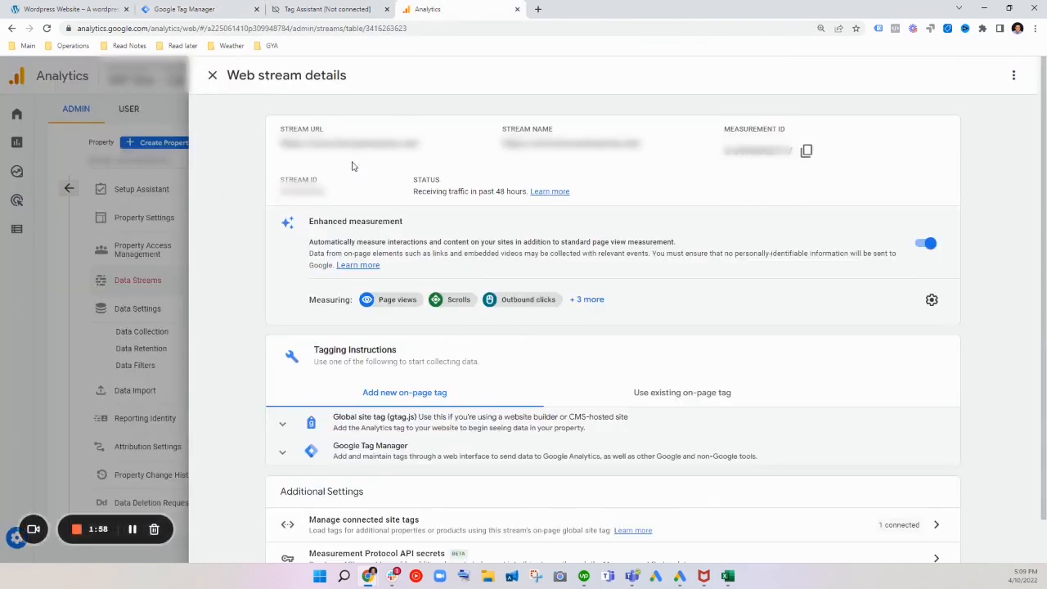